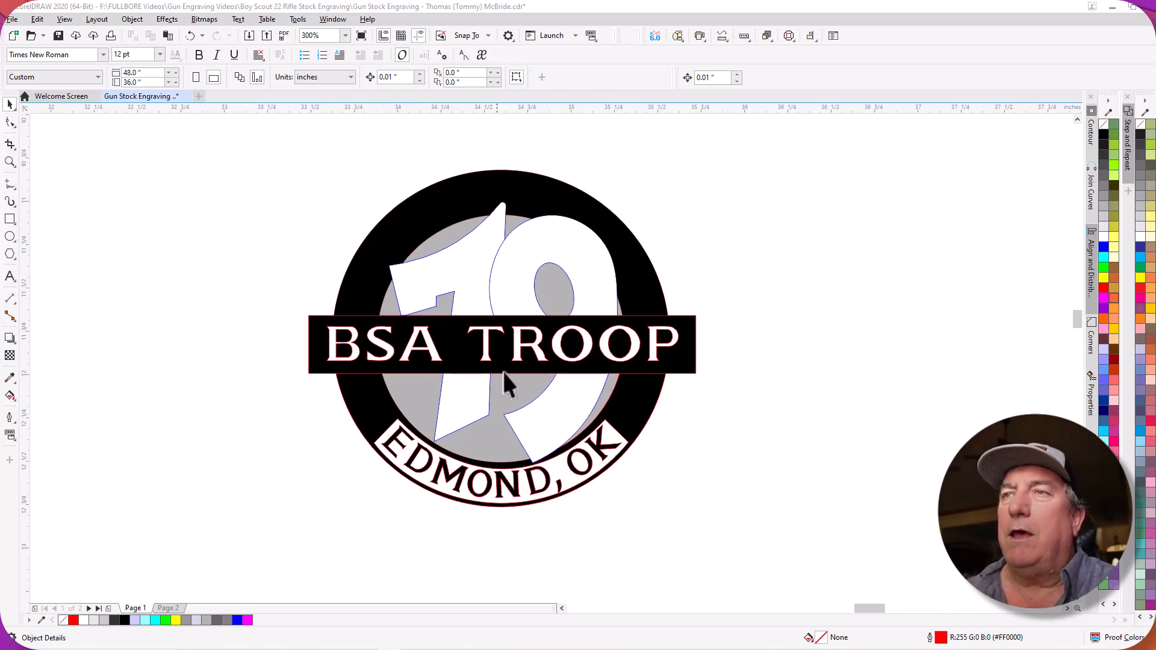
Examine the troop logo, the finished stock mock-up and the two gun stock photos with their dimension and alignment guides.
scroll(665, 424, "down", 5)
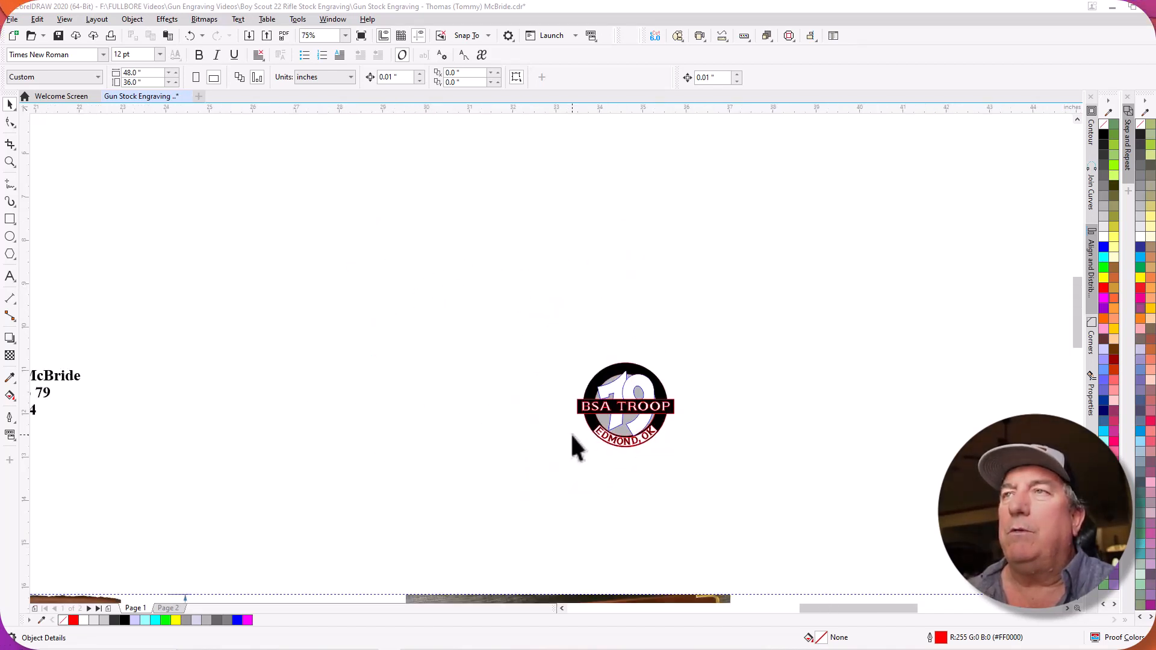
scroll(272, 498, "down", 2)
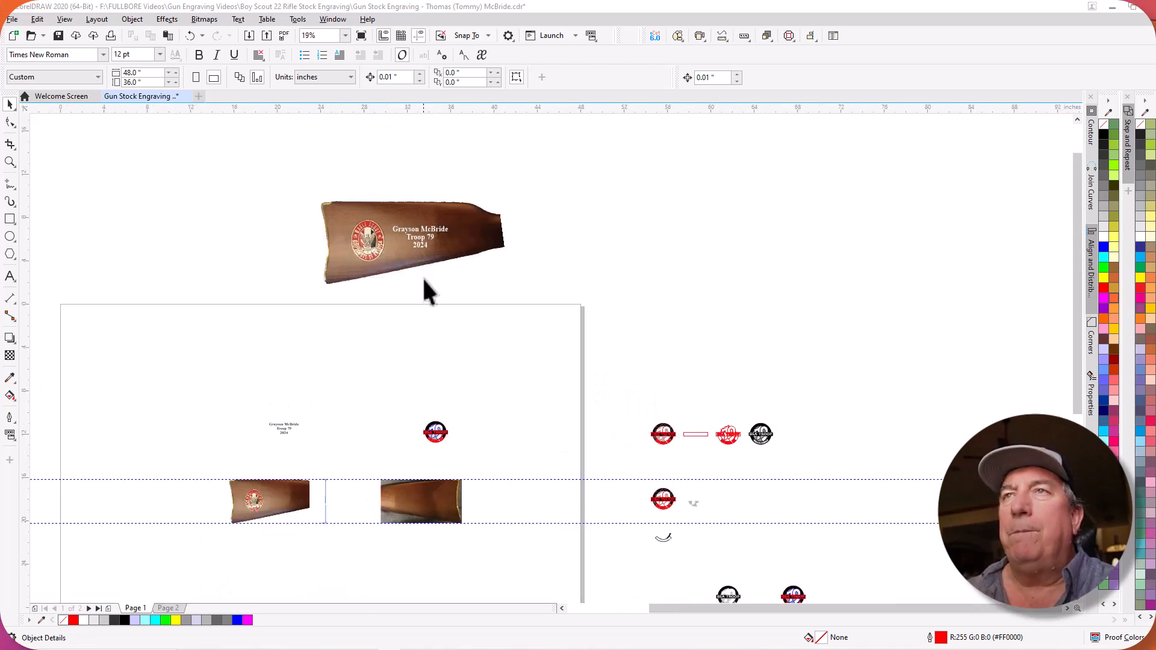
scroll(412, 154, "up", 3)
scroll(394, 280, "down", 2)
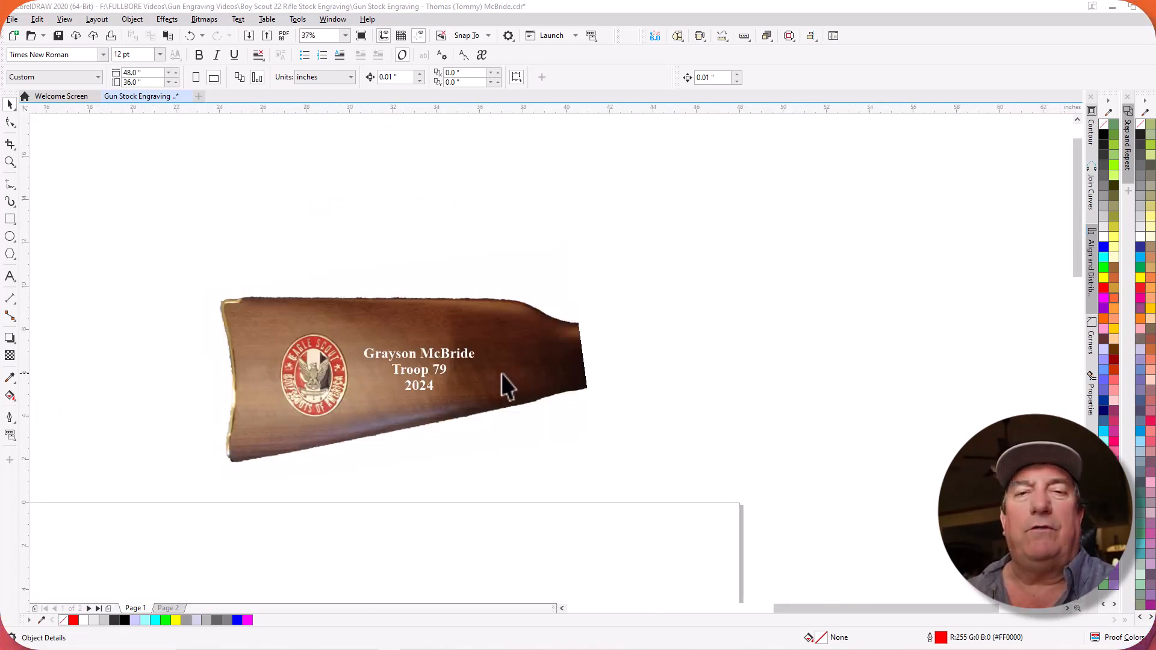
left_click(405, 356)
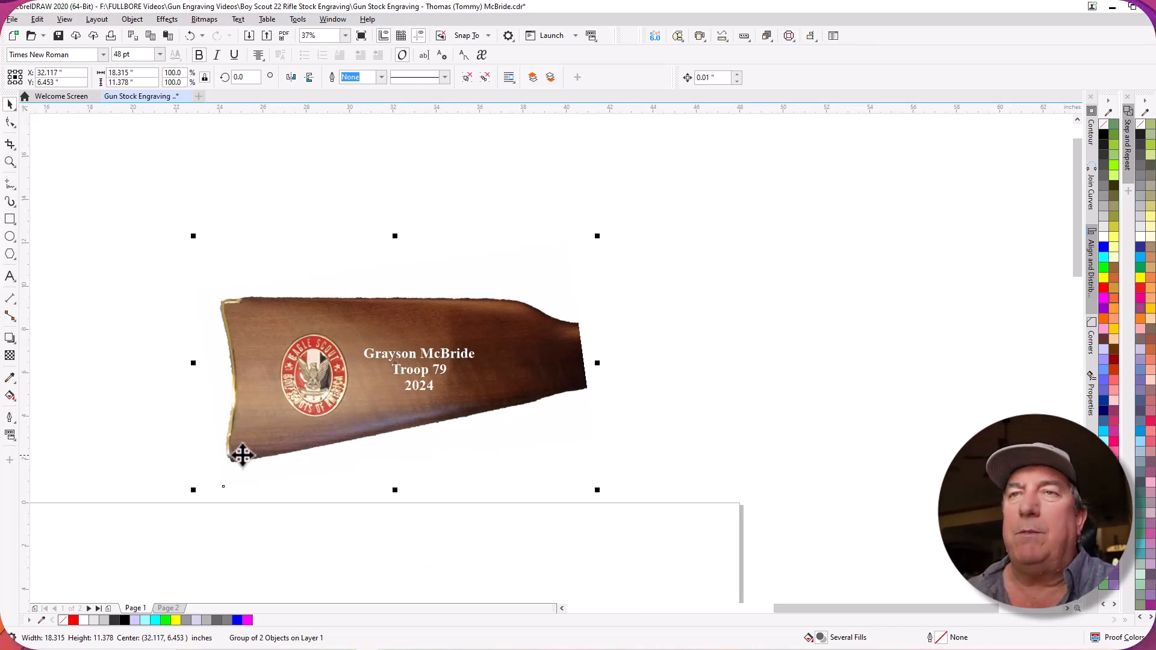
scroll(435, 386, "down", 6)
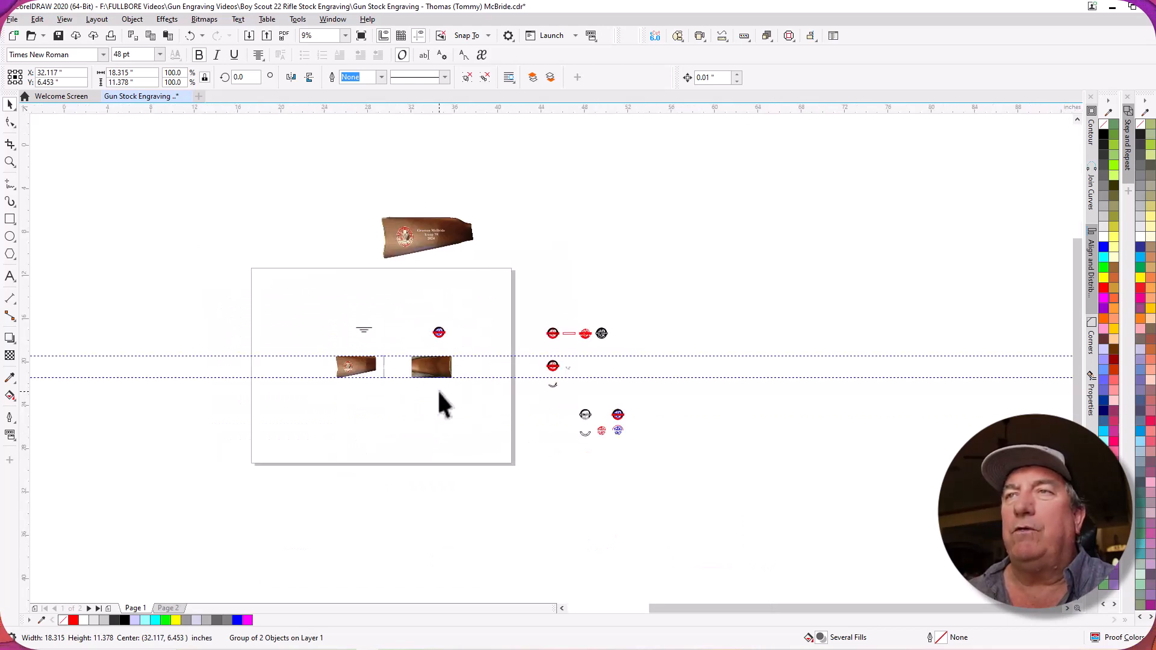
scroll(439, 392, "up", 6)
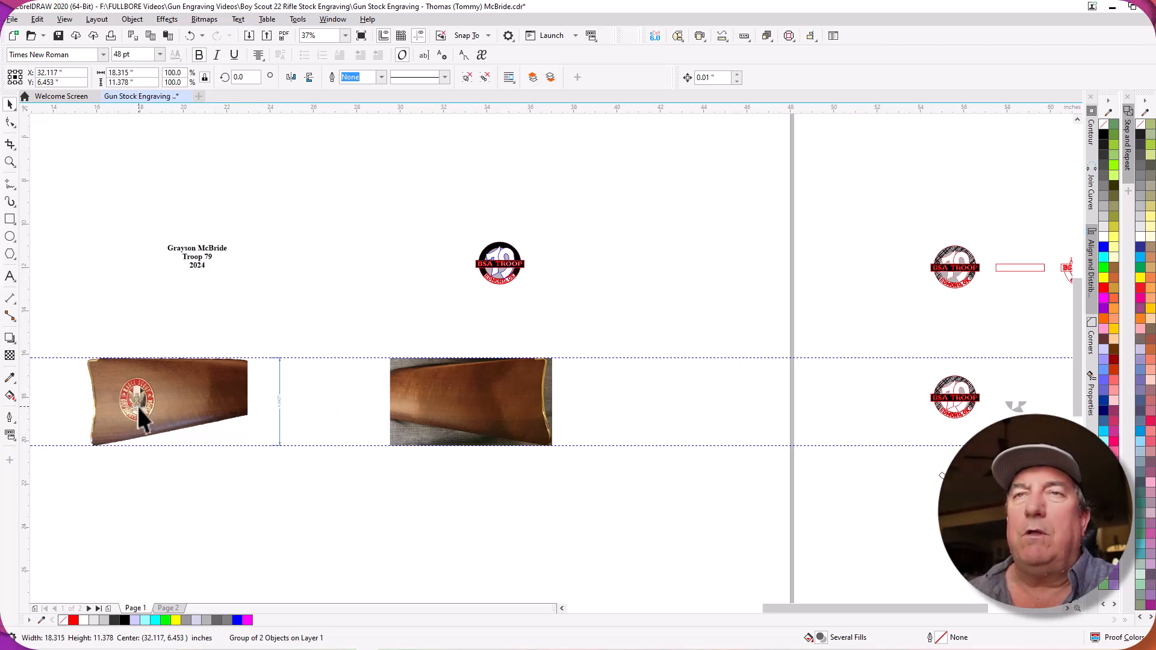
scroll(77, 396, "up", 2)
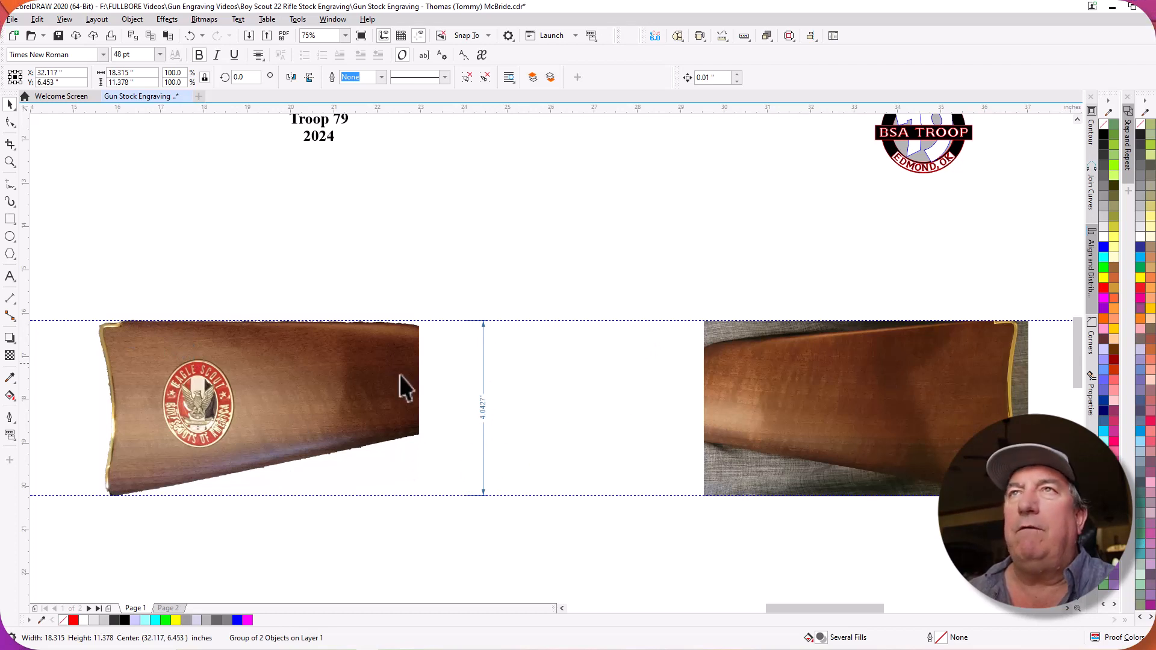
scroll(366, 267, "down", 1)
scroll(330, 164, "up", 1)
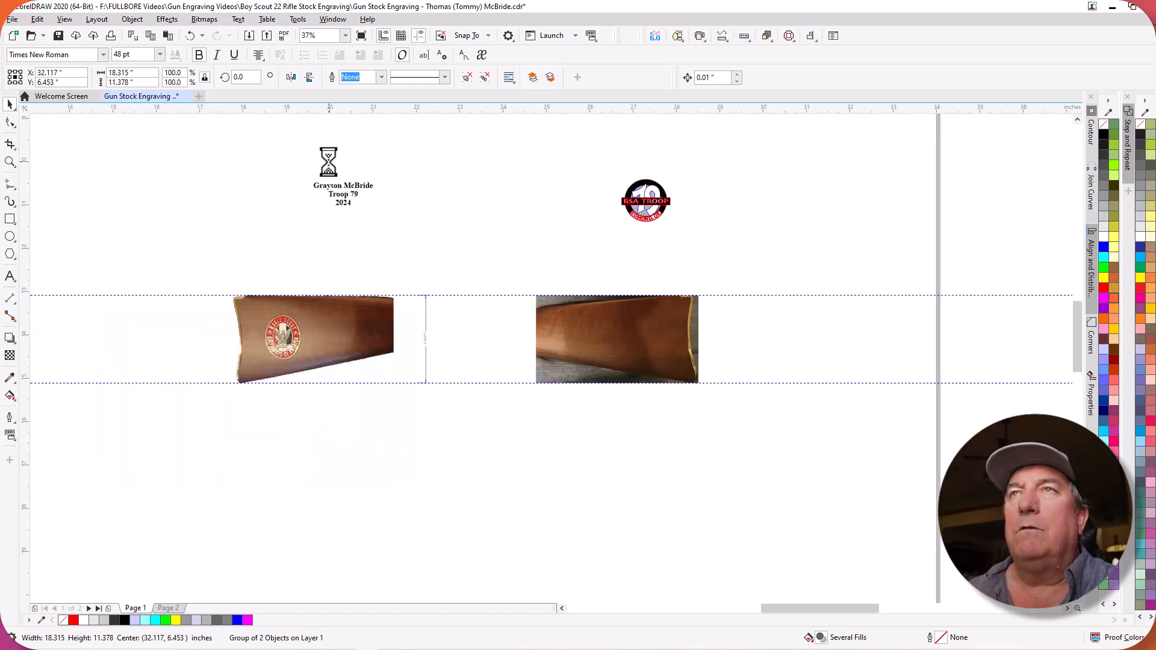
Move the three-line recipient name, troop and year text onto the gun stock photo beside the Eagle Scout emblem.
left_click(340, 216, "ctrl")
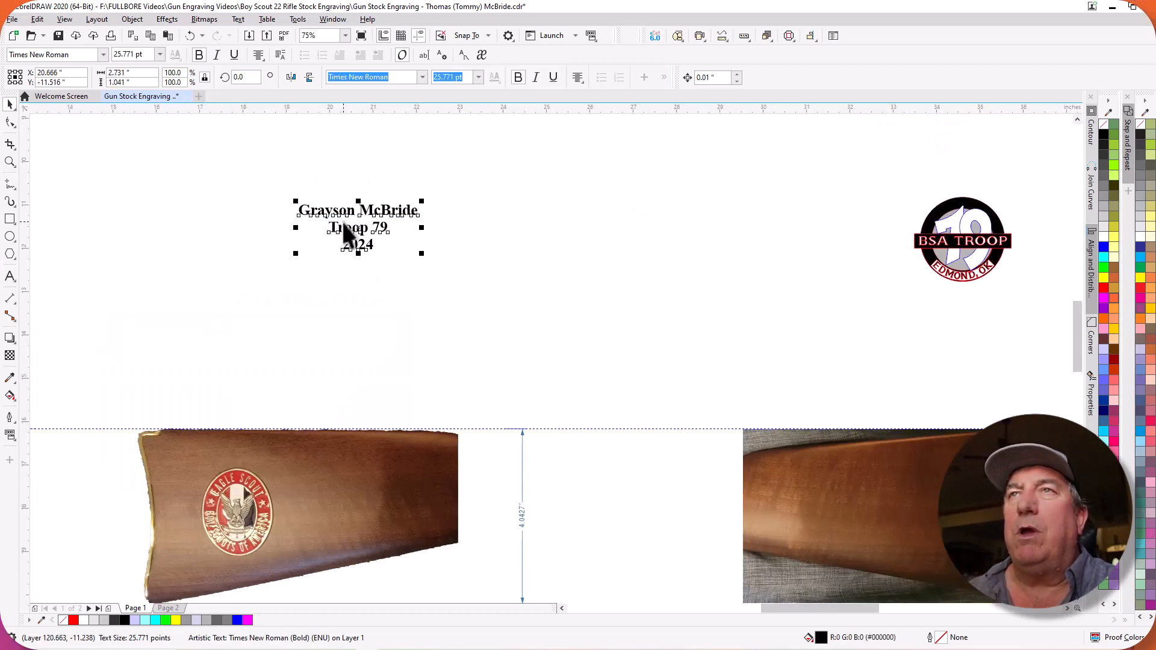
scroll(342, 223, "up", 2)
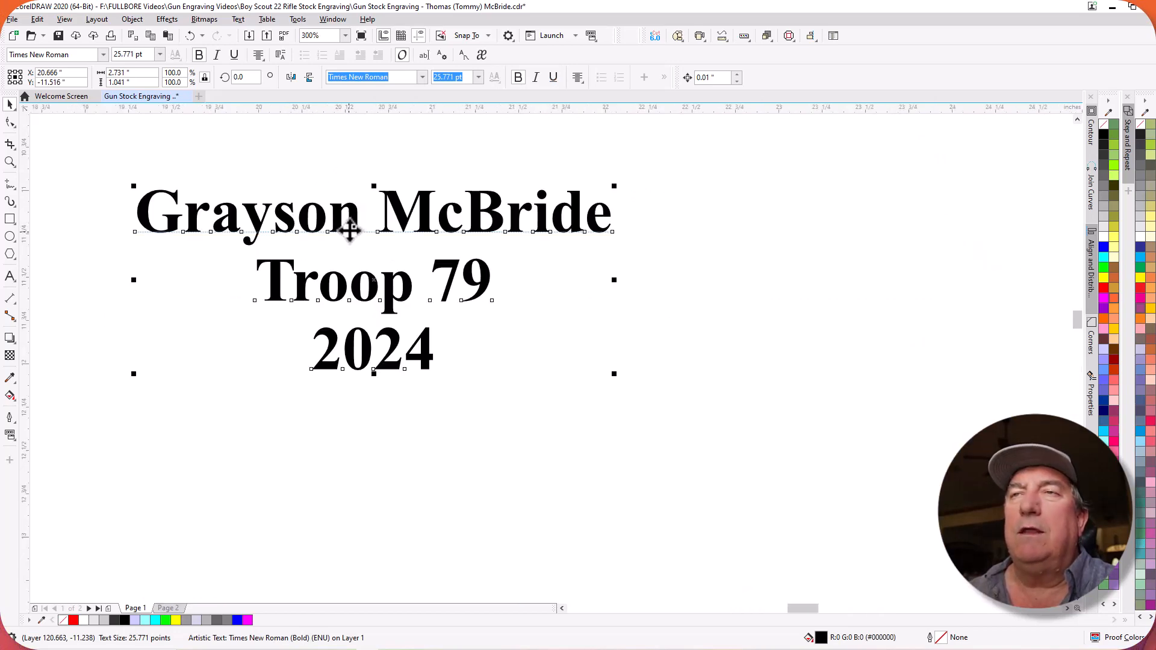
scroll(353, 227, "down", 1)
scroll(350, 228, "down", 2)
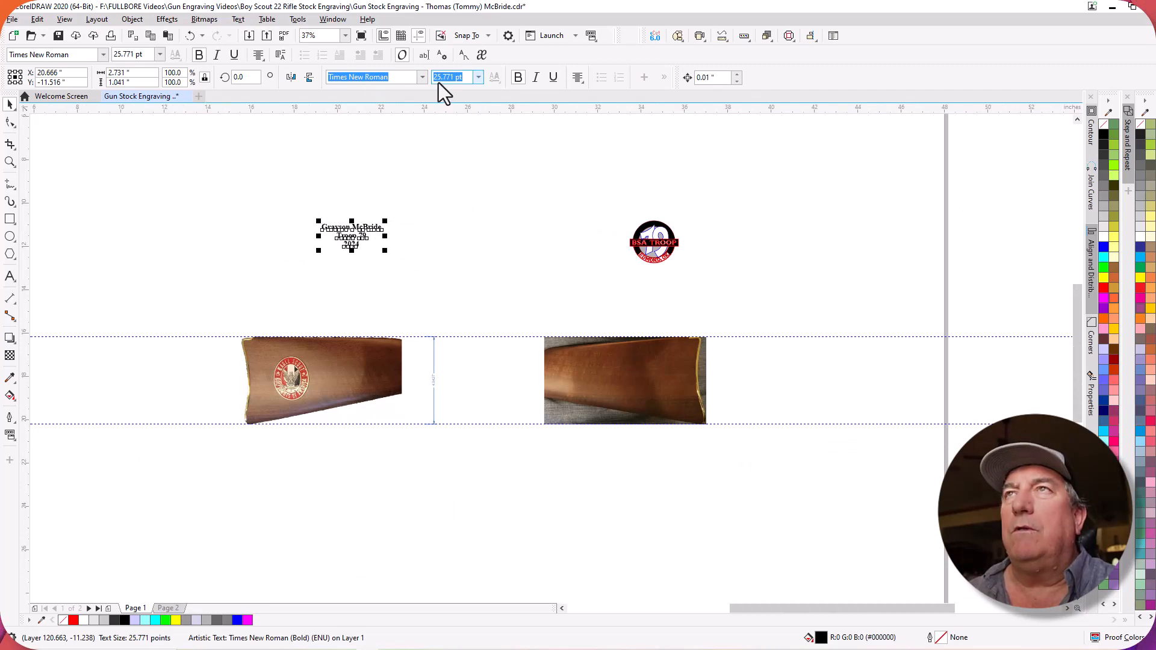
left_click_drag(352, 230, 350, 371)
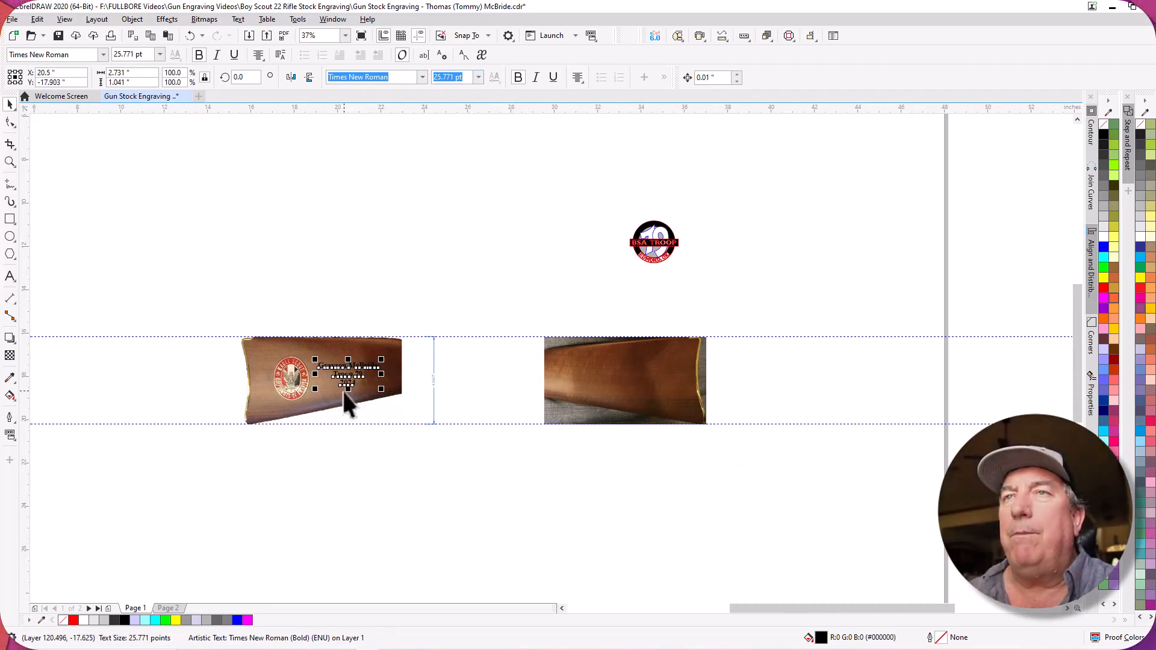
Place a horizontal guideline across the Eagle Scout emblem at the eagle's wing tips, at about Y -17.63 in.
scroll(293, 391, "up", 5)
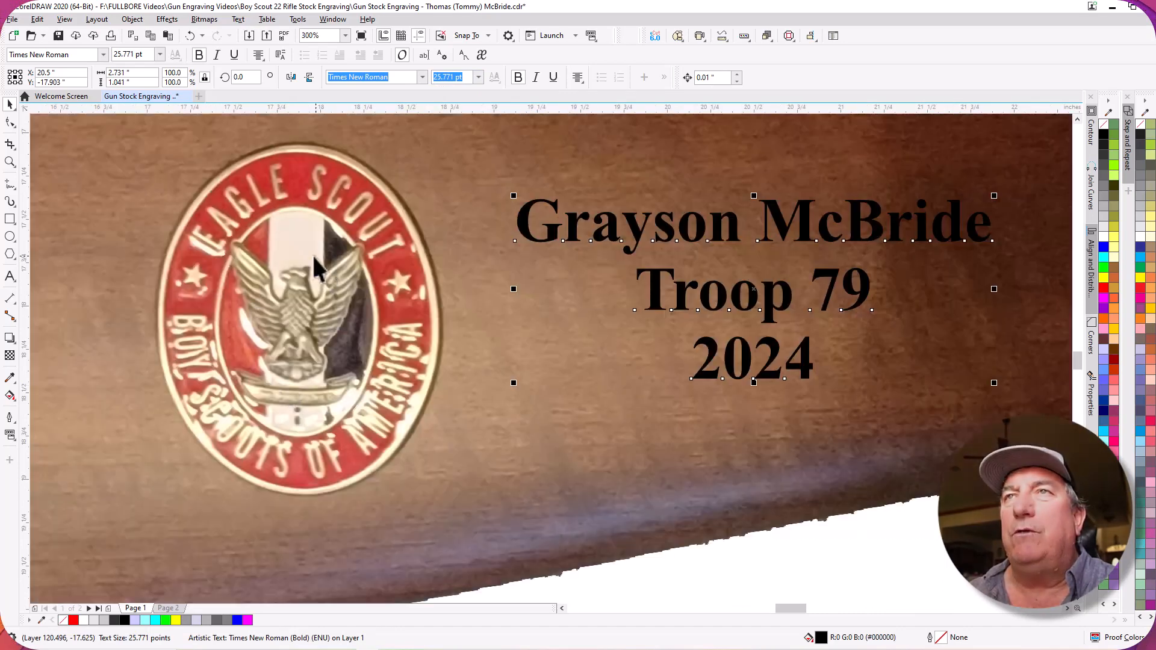
scroll(349, 259, "down", 2)
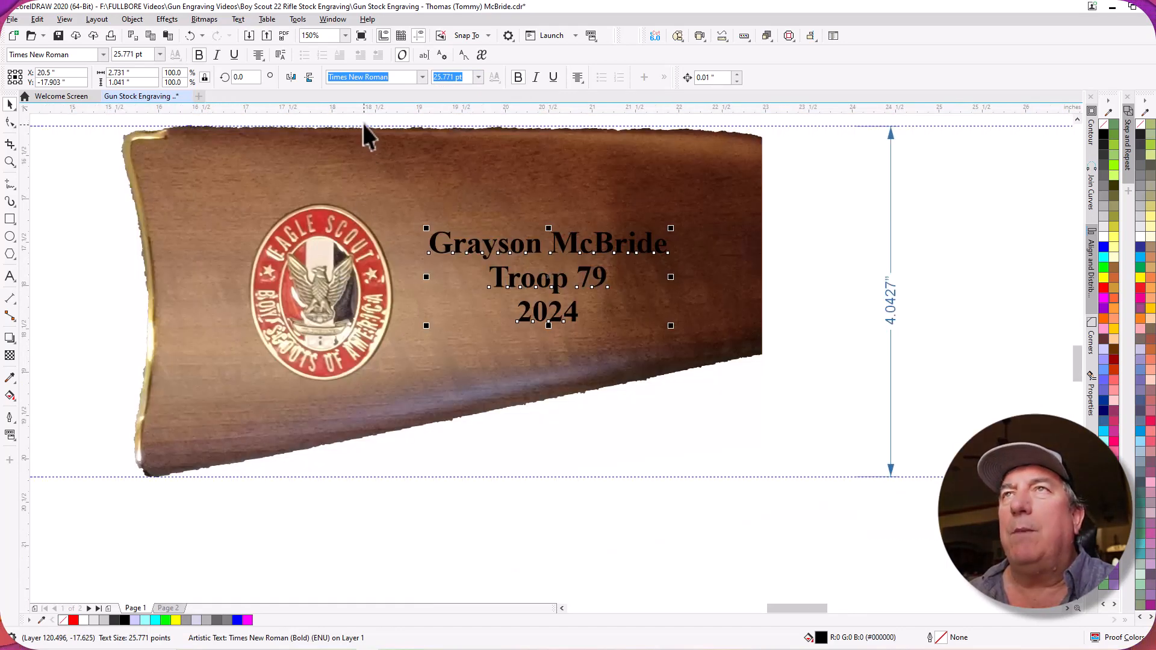
scroll(346, 172, "down", 1)
left_click_drag(359, 108, 337, 232)
scroll(337, 233, "up", 1)
scroll(337, 235, "up", 3)
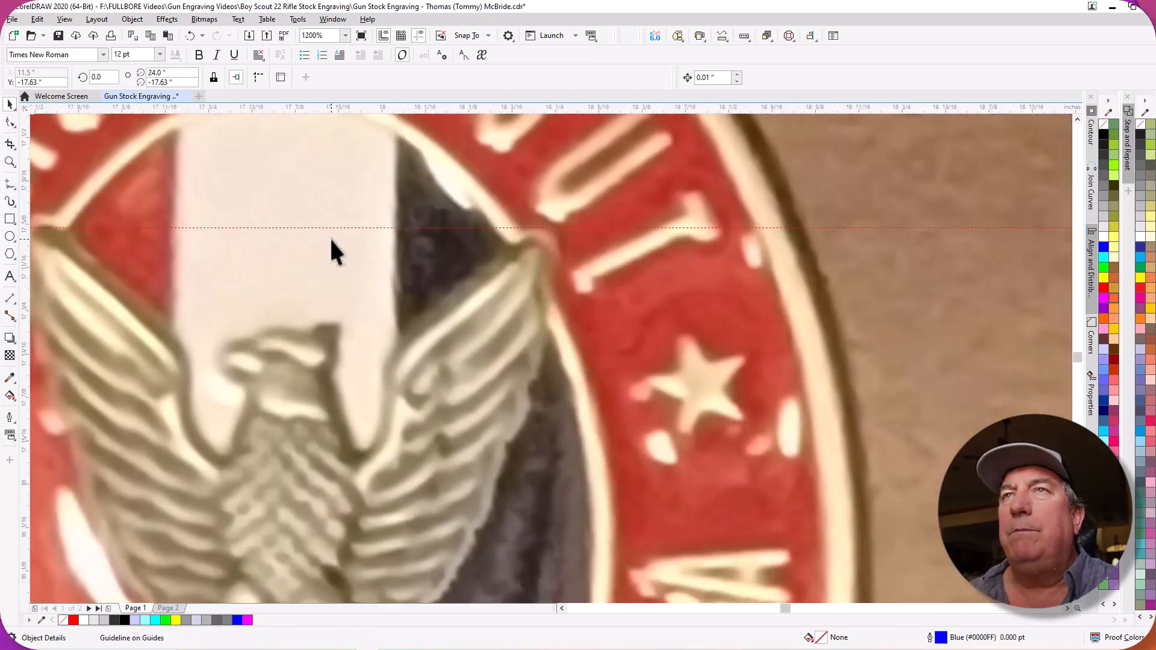
scroll(331, 248, "down", 1)
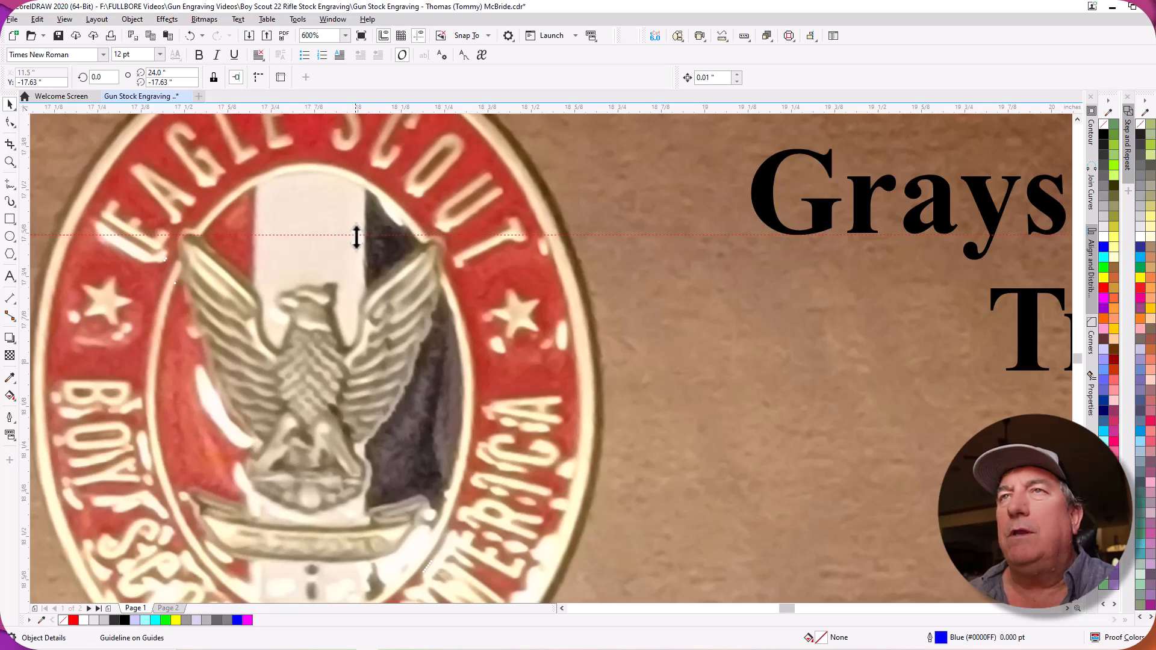
left_click_drag(354, 236, 356, 239)
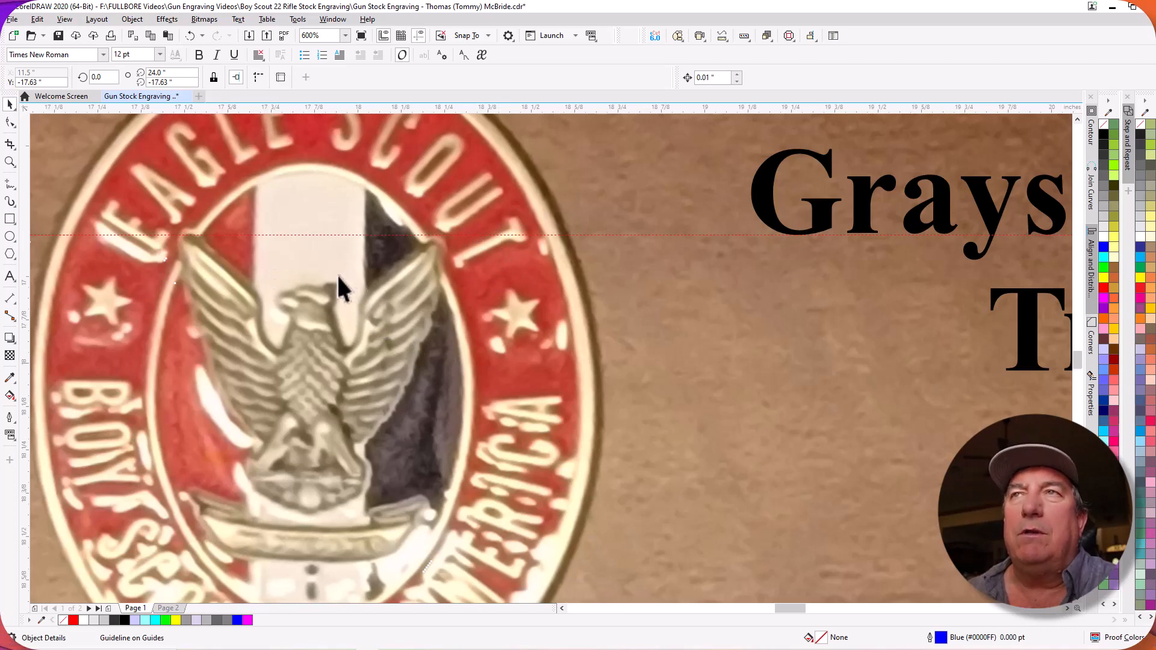
Lower the three-line text beside the emblem slightly, to a vertical centre of about -17.97 in.
scroll(337, 273, "down", 4)
scroll(632, 269, "up", 2)
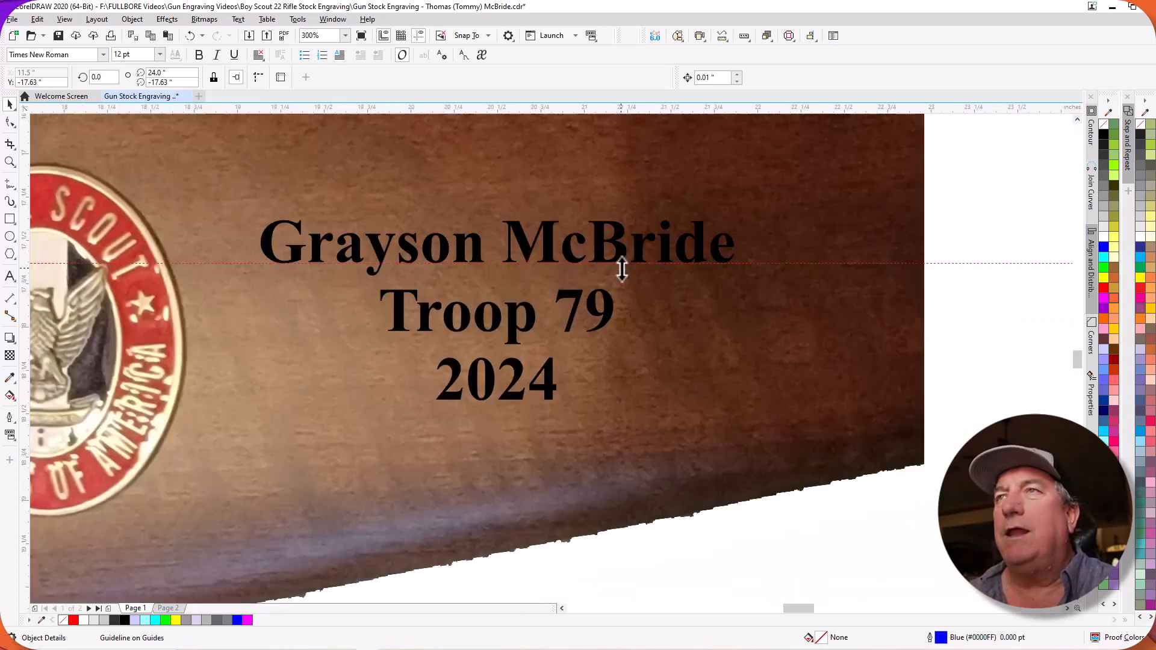
left_click(462, 243)
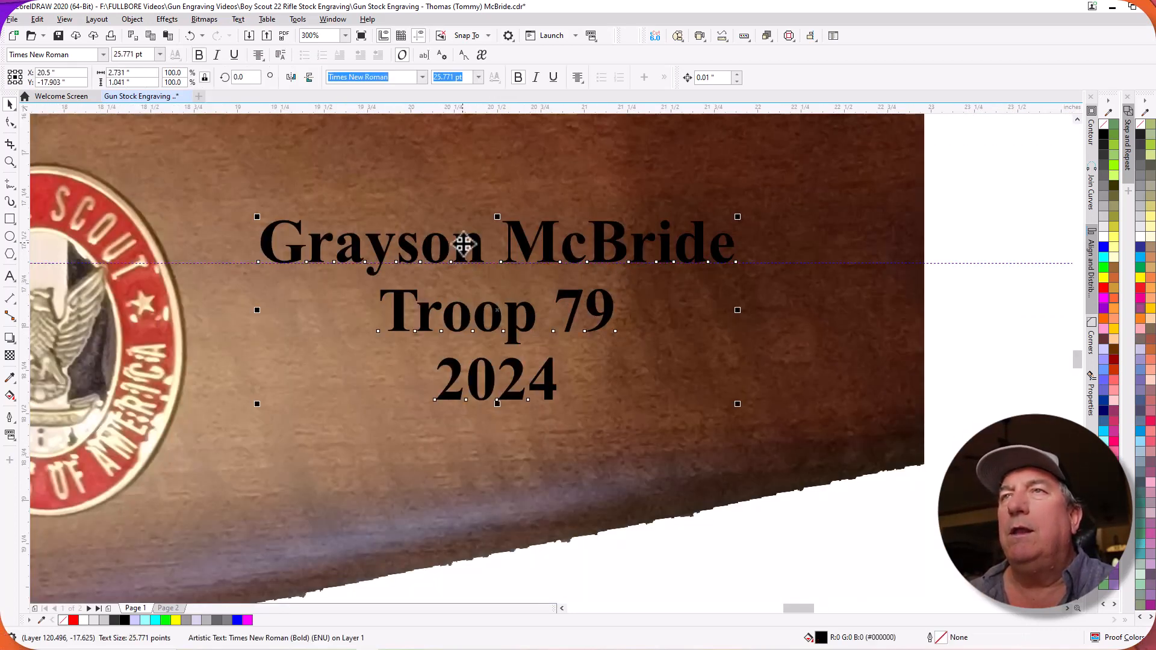
left_click_drag(461, 243, 463, 254)
scroll(399, 279, "down", 5)
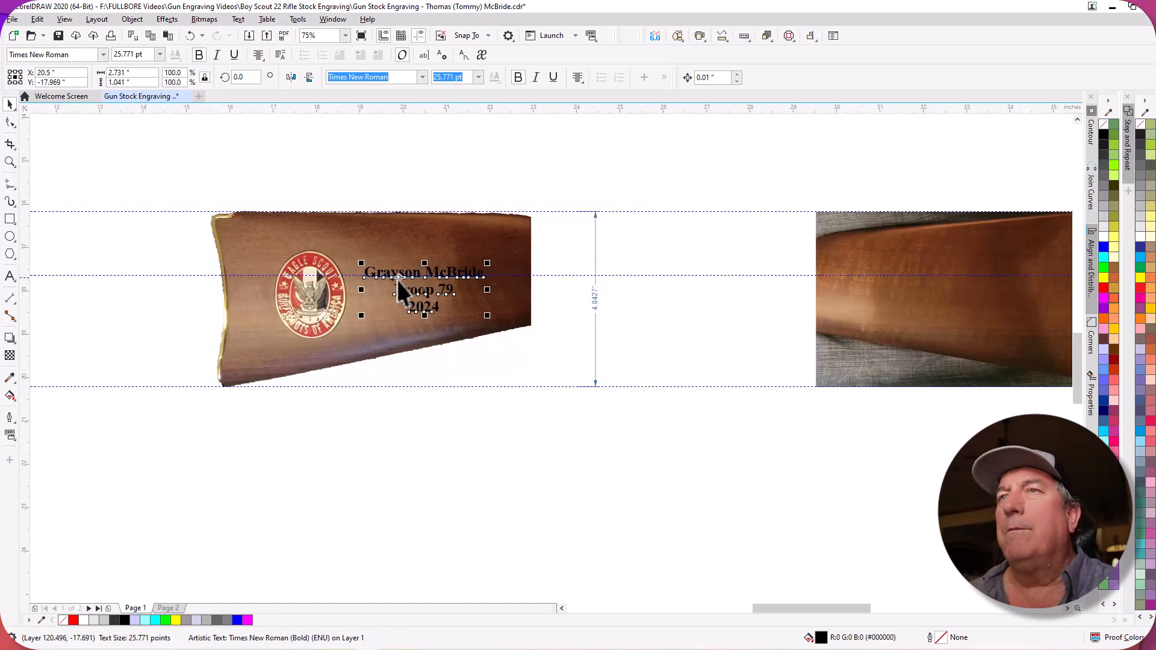
scroll(400, 316, "up", 7)
scroll(396, 306, "down", 2)
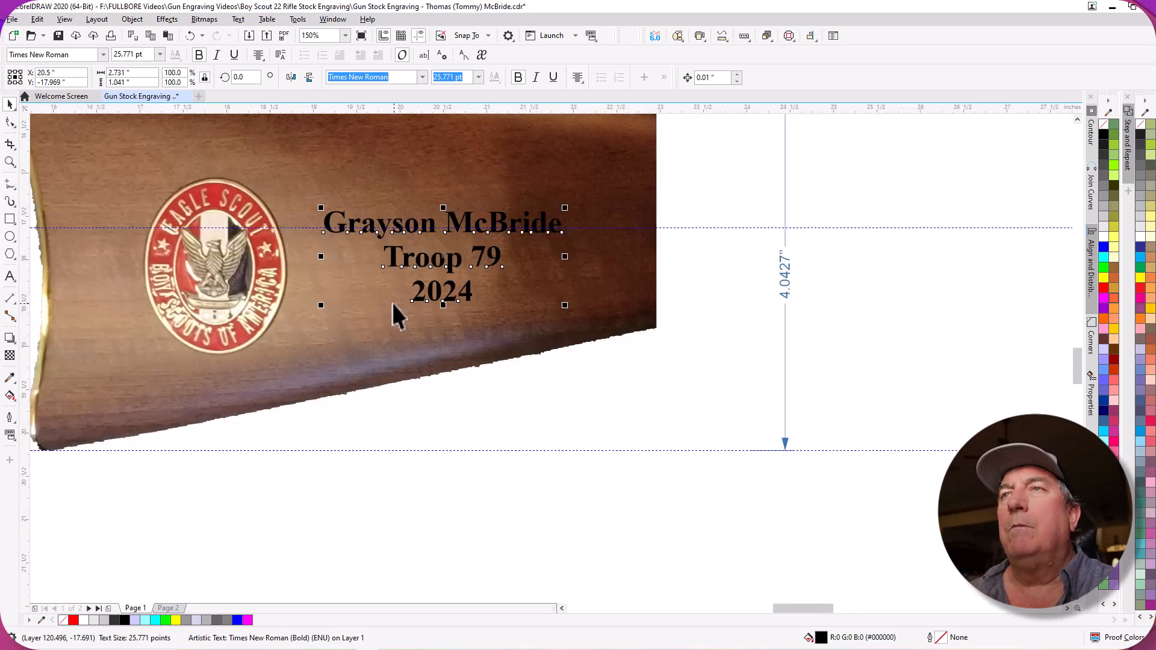
Give the three-line text a red outline and check its hairline width in the Outline Pen settings.
left_click(454, 205)
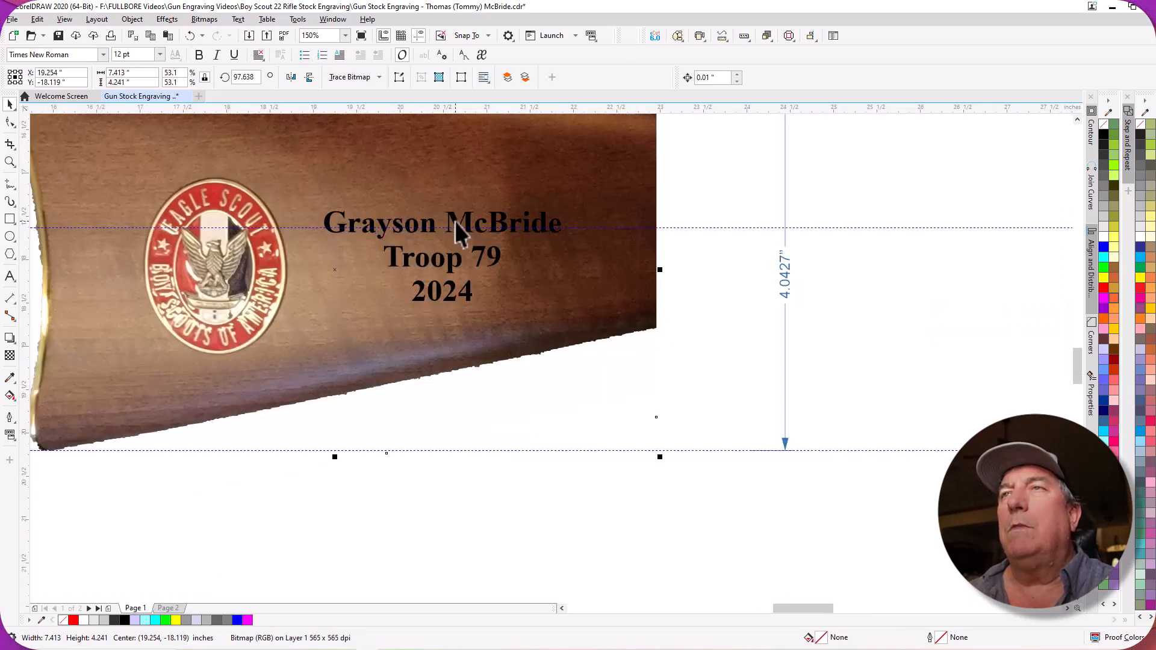
left_click(454, 223)
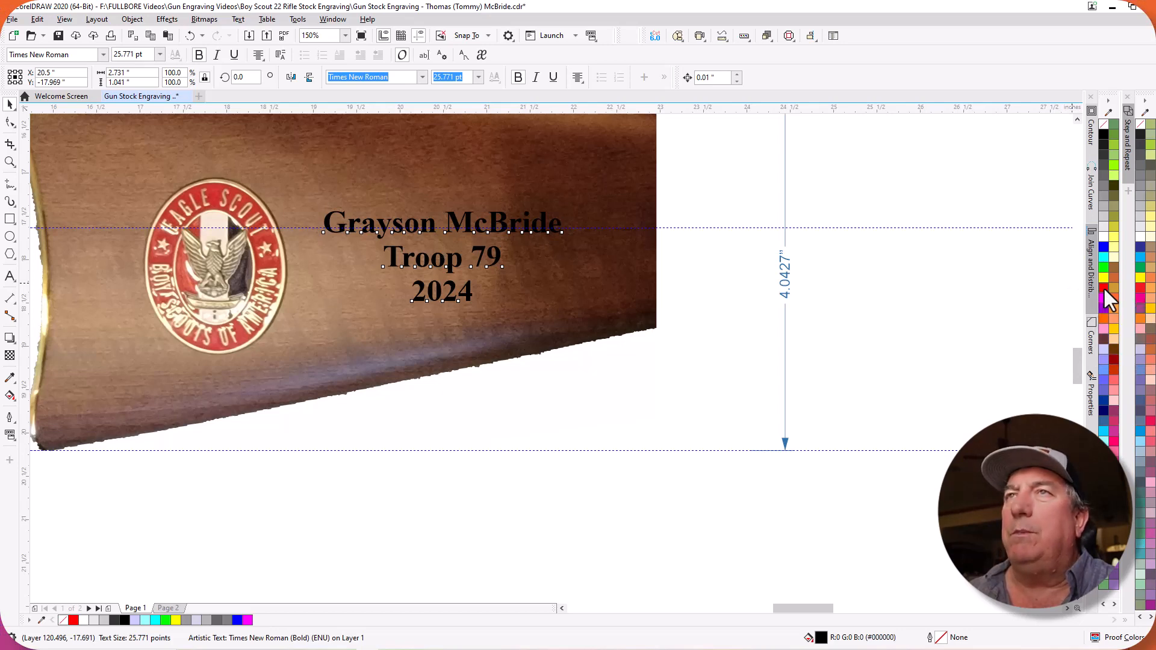
right_click(1106, 293)
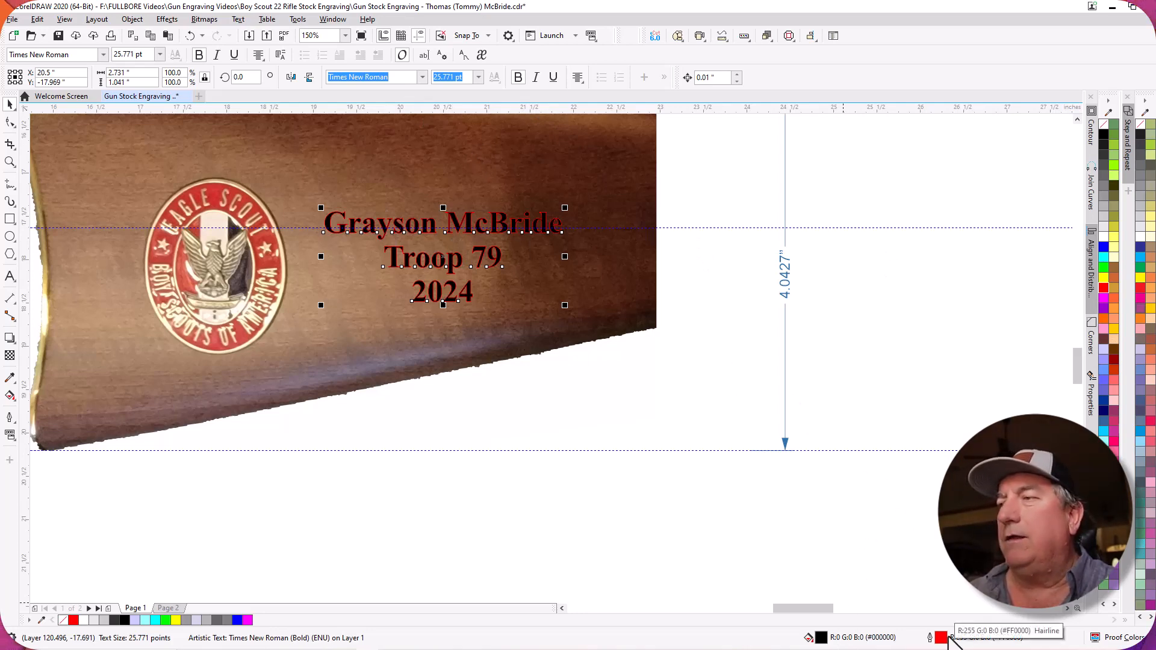
double_click(941, 637)
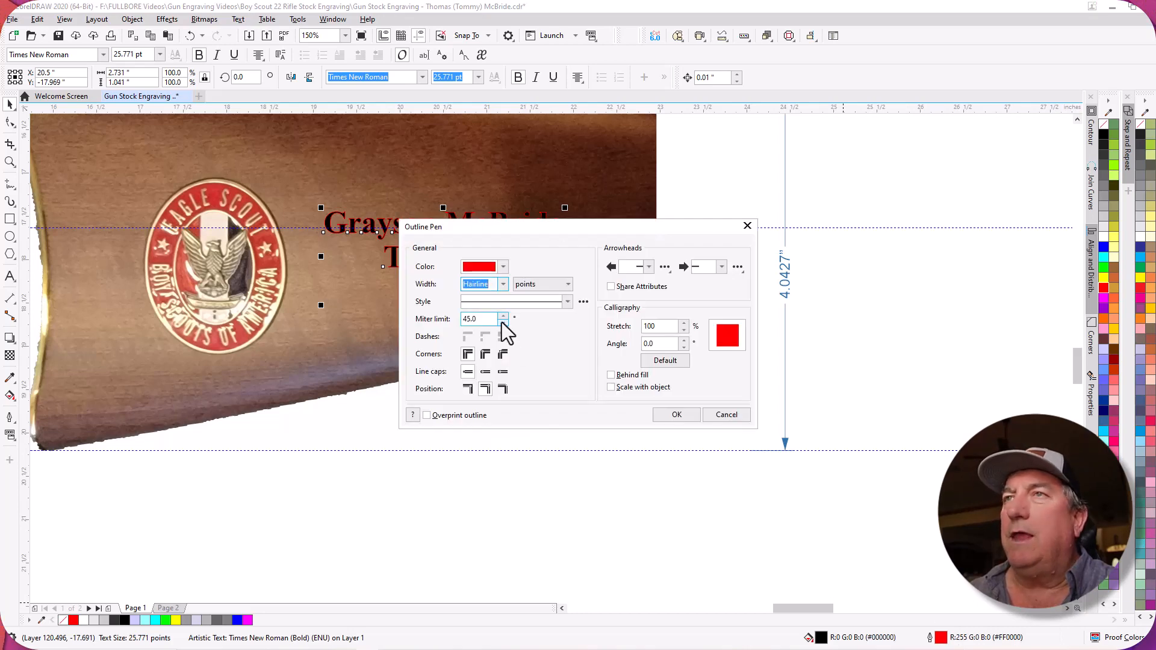
left_click(727, 415)
scroll(472, 219, "up", 4)
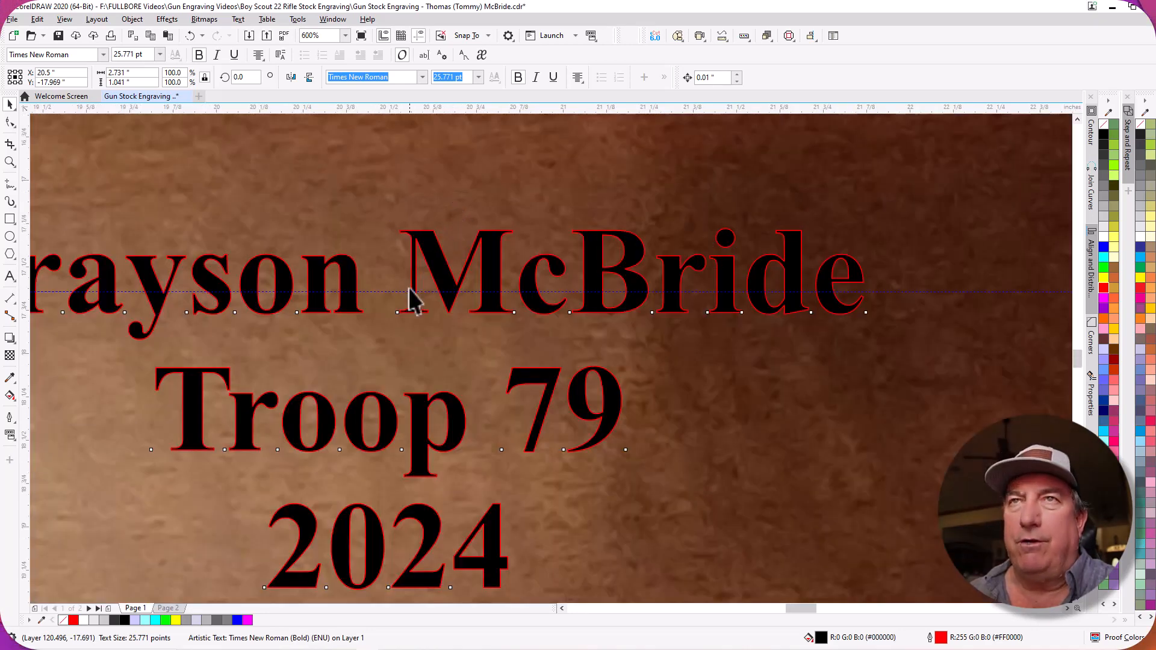
scroll(411, 300, "down", 2)
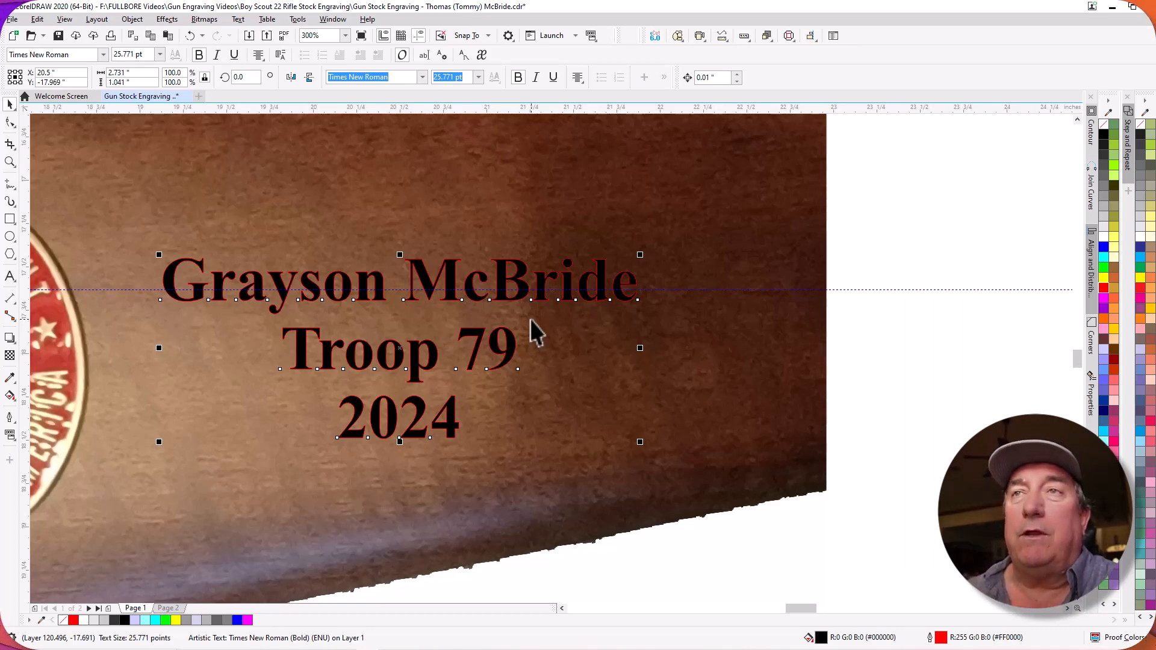
Try the BSA Troop logo over the Eagle Scout emblem on the stock photo to compare their sizes.
scroll(397, 292, "down", 5)
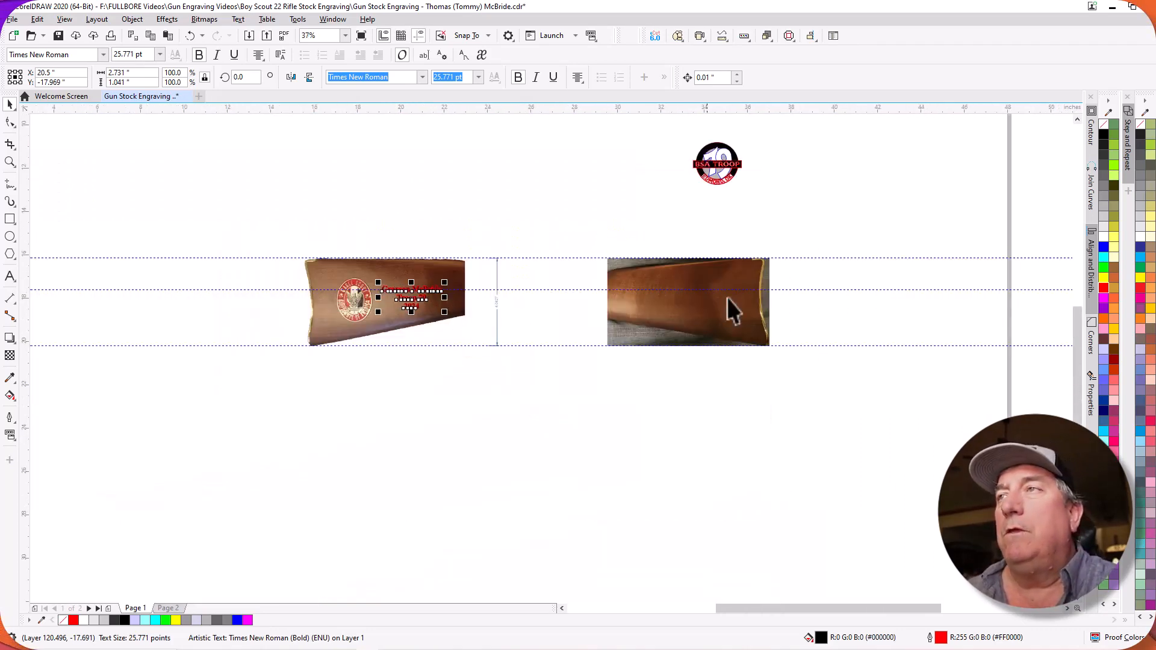
scroll(849, 228, "up", 2)
scroll(825, 232, "down", 2)
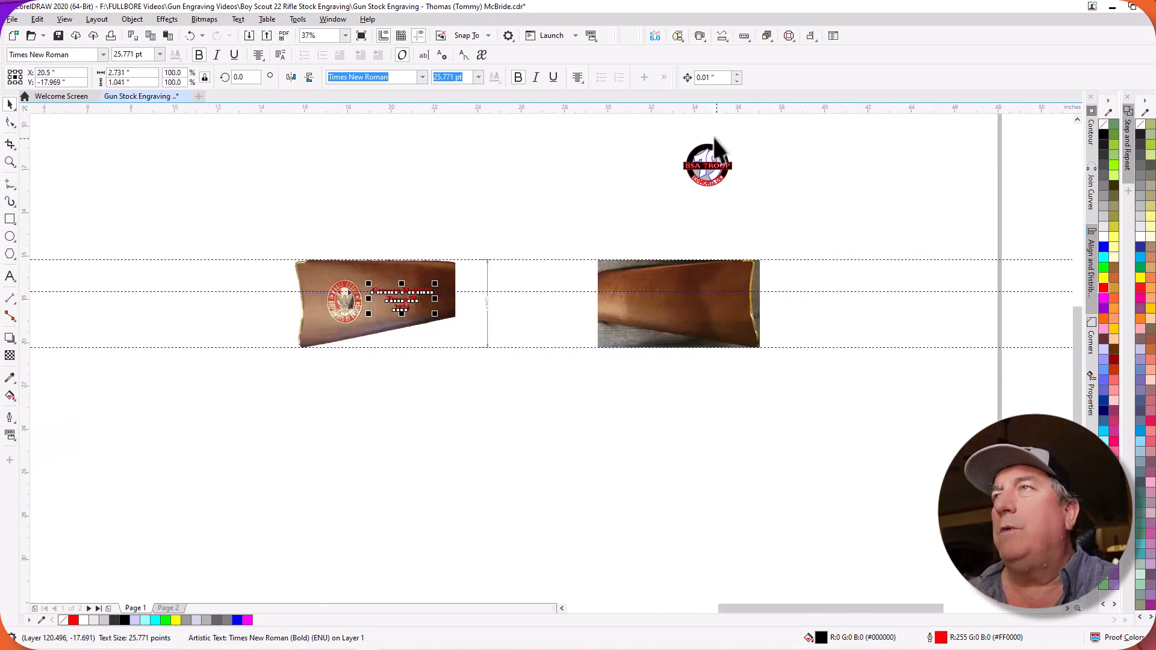
left_click(707, 160)
left_click_drag(707, 158, 348, 295)
scroll(348, 295, "up", 5)
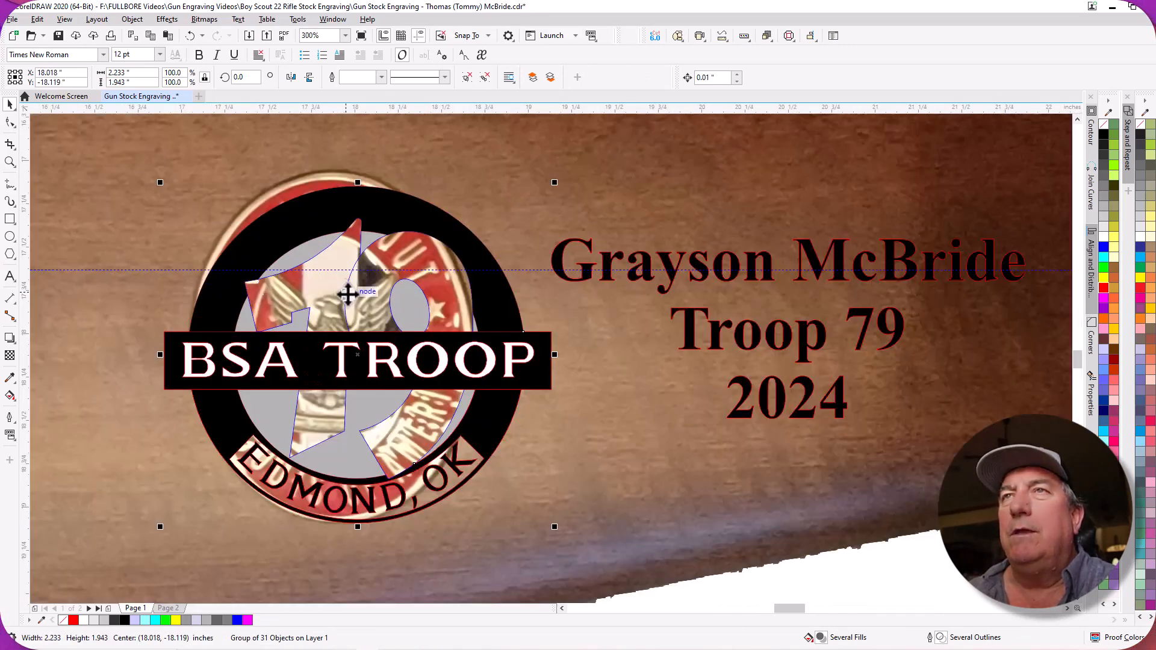
left_click_drag(363, 337, 339, 342)
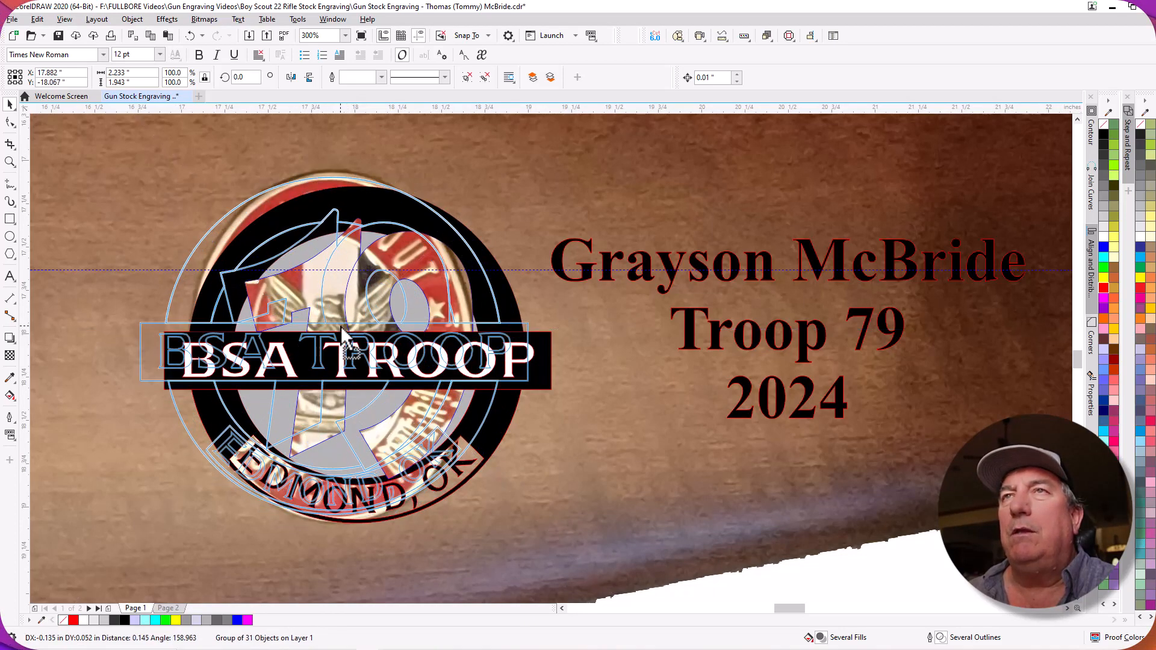
left_click_drag(341, 330, 522, 331)
Move the BSA Troop logo onto the blank stock photo near its butt end, centred at about X 34.49, Y -17.90 in.
scroll(247, 325, "down", 5)
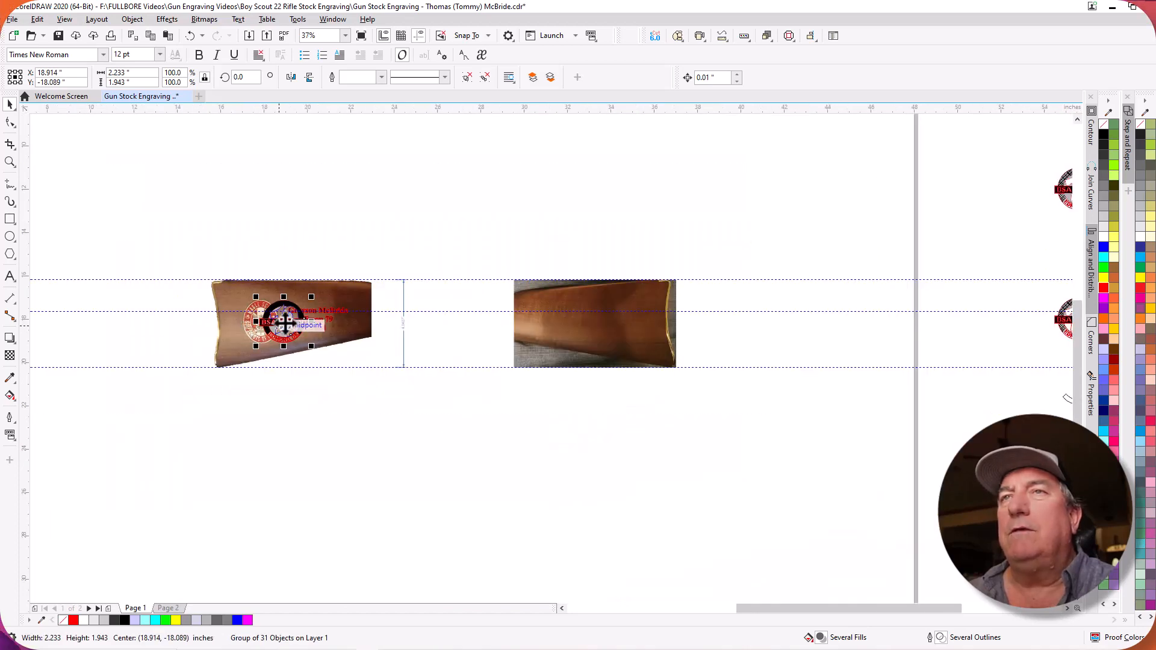
left_click_drag(284, 323, 621, 318)
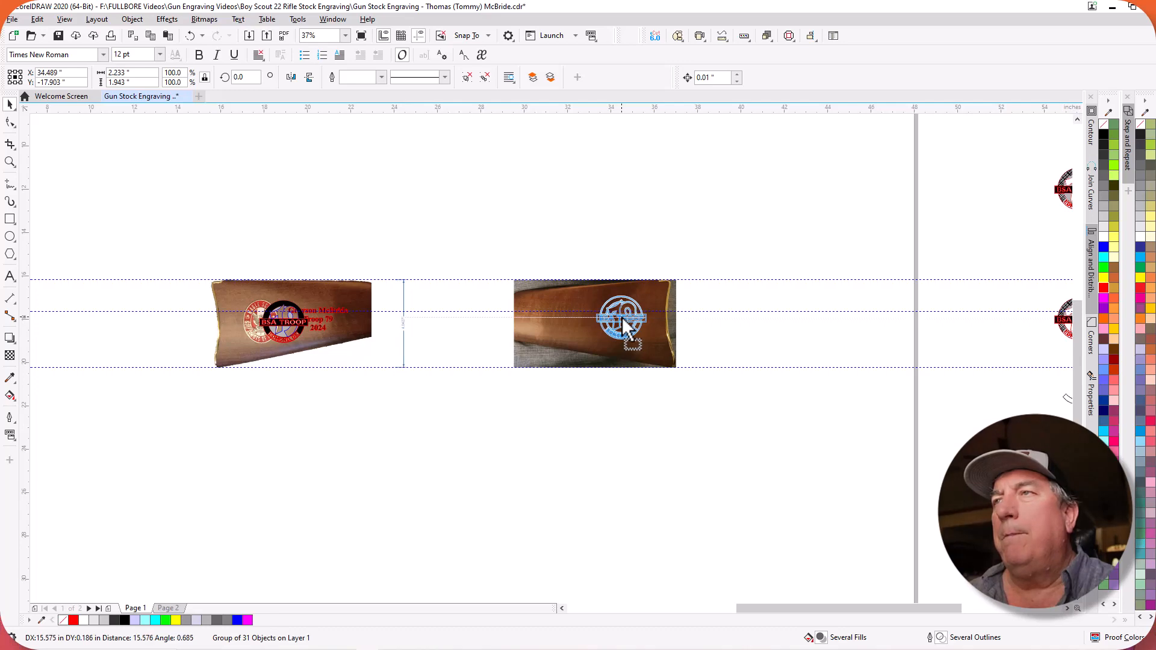
scroll(653, 320, "up", 2)
scroll(273, 316, "down", 3)
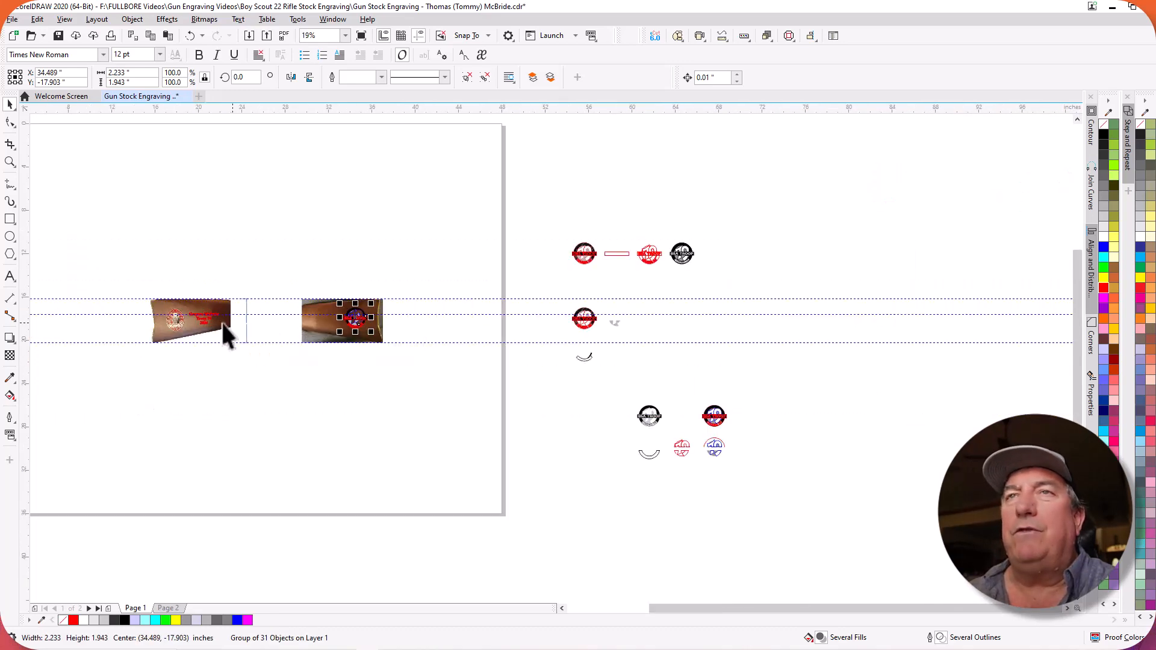
scroll(148, 320, "up", 6)
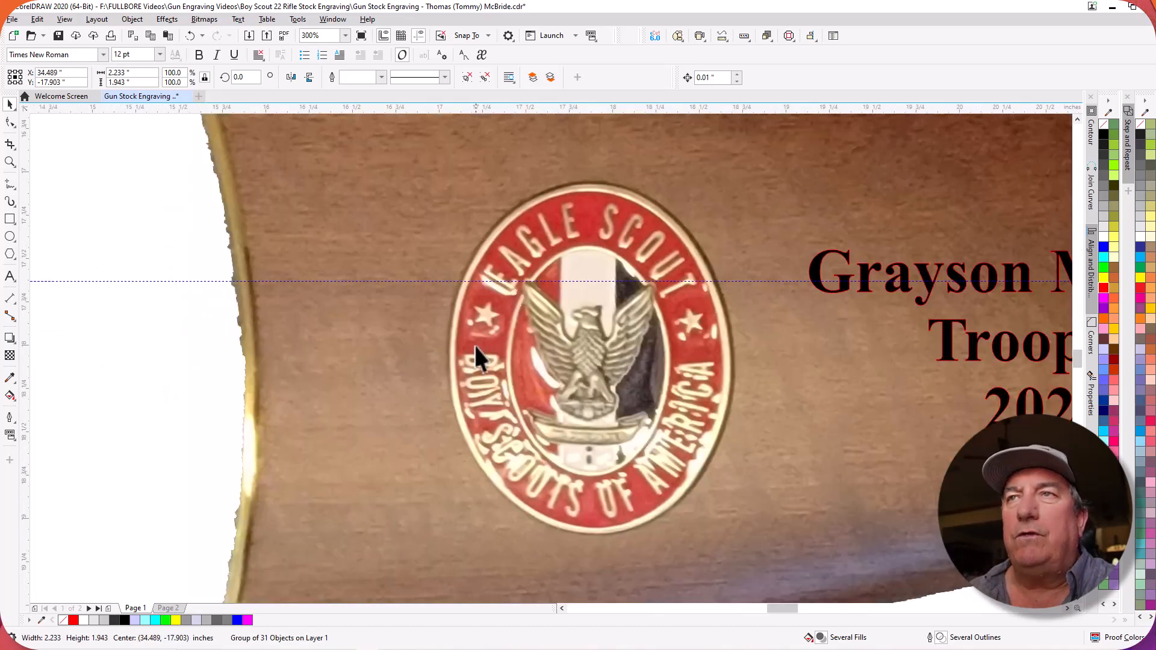
Shift the BSA Troop logo slightly toward the butt end and down, centring it at about X 34.62, Y -17.95 in.
scroll(199, 360, "down", 5)
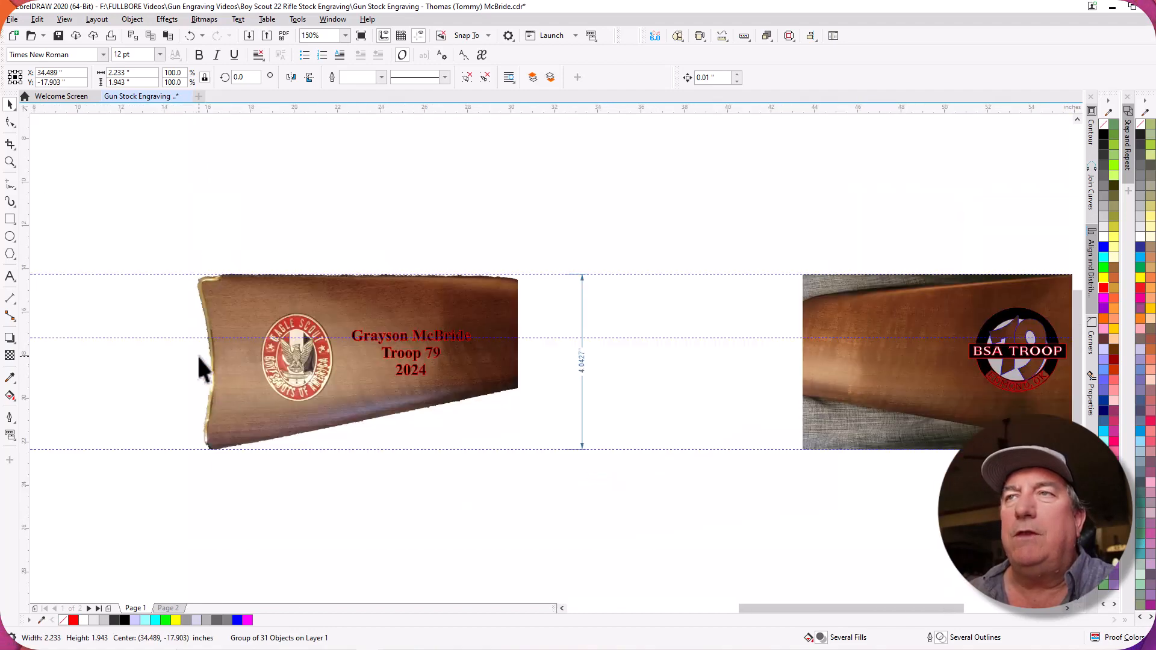
scroll(629, 360, "up", 5)
scroll(621, 356, "down", 2)
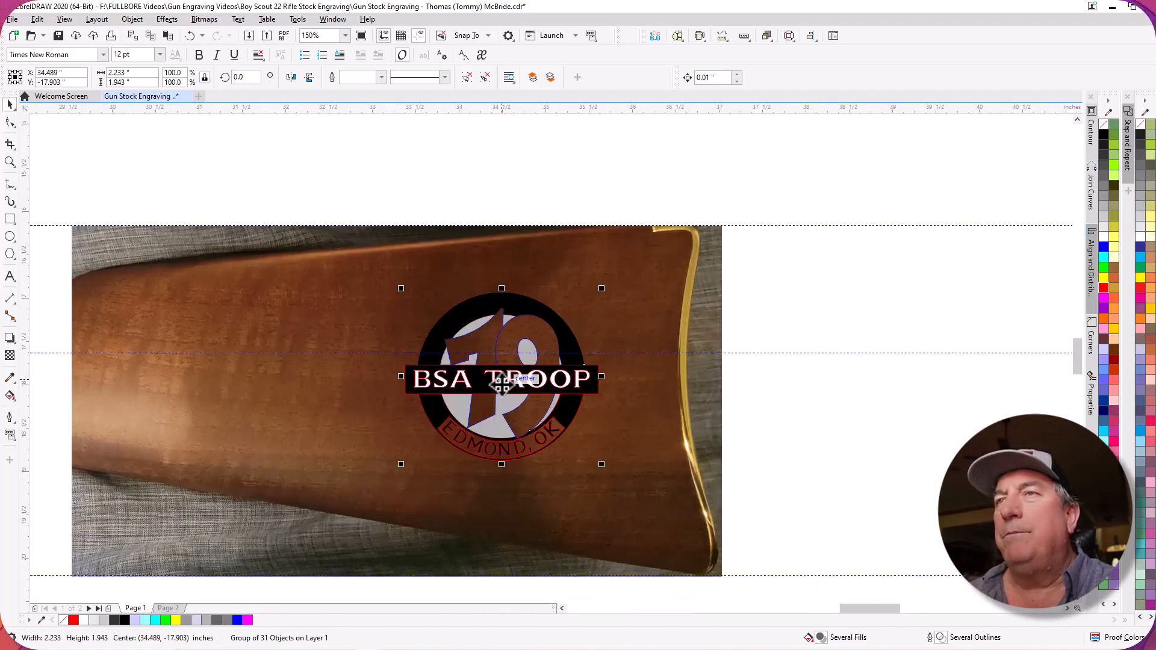
left_click_drag(497, 384, 505, 389)
scroll(623, 328, "down", 4)
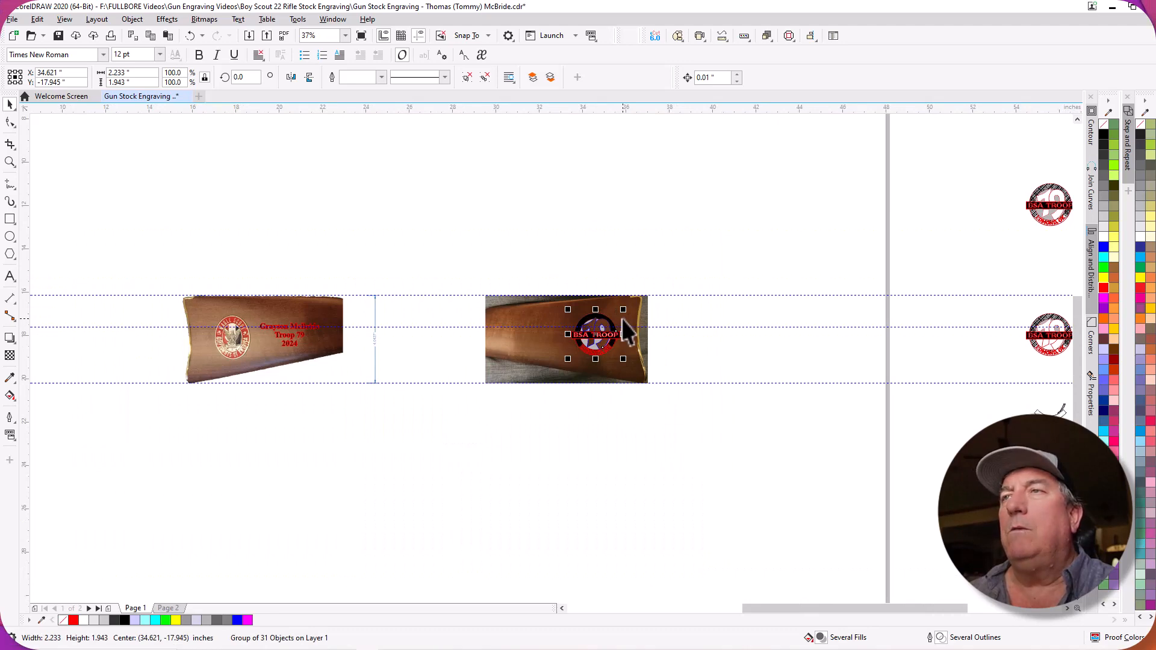
left_click(731, 342)
Examine the outlines and fills of the BSA Troop logo and the three-line name text on the two stock photos up close.
scroll(608, 329, "up", 7)
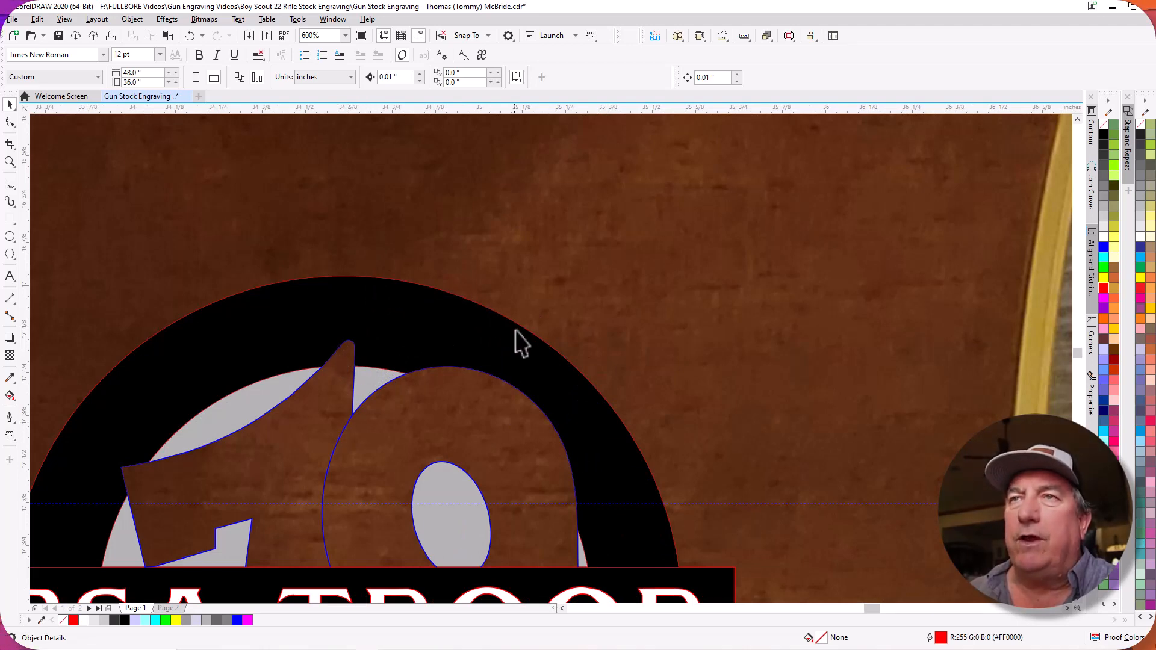
scroll(524, 334, "down", 4)
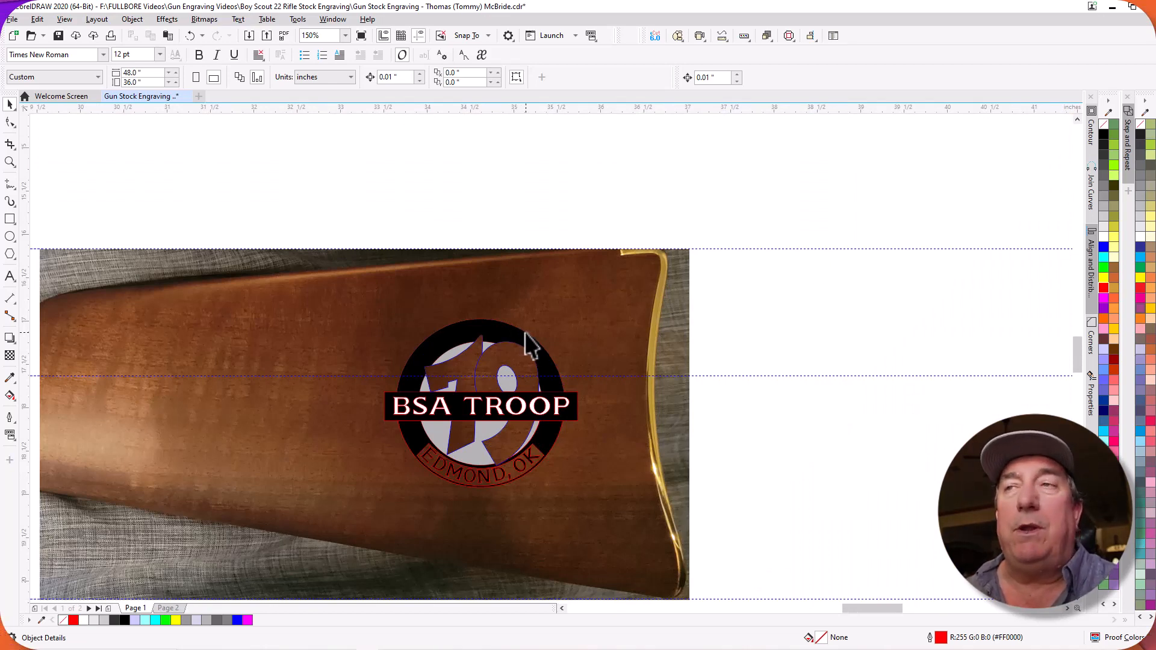
scroll(445, 416, "up", 4)
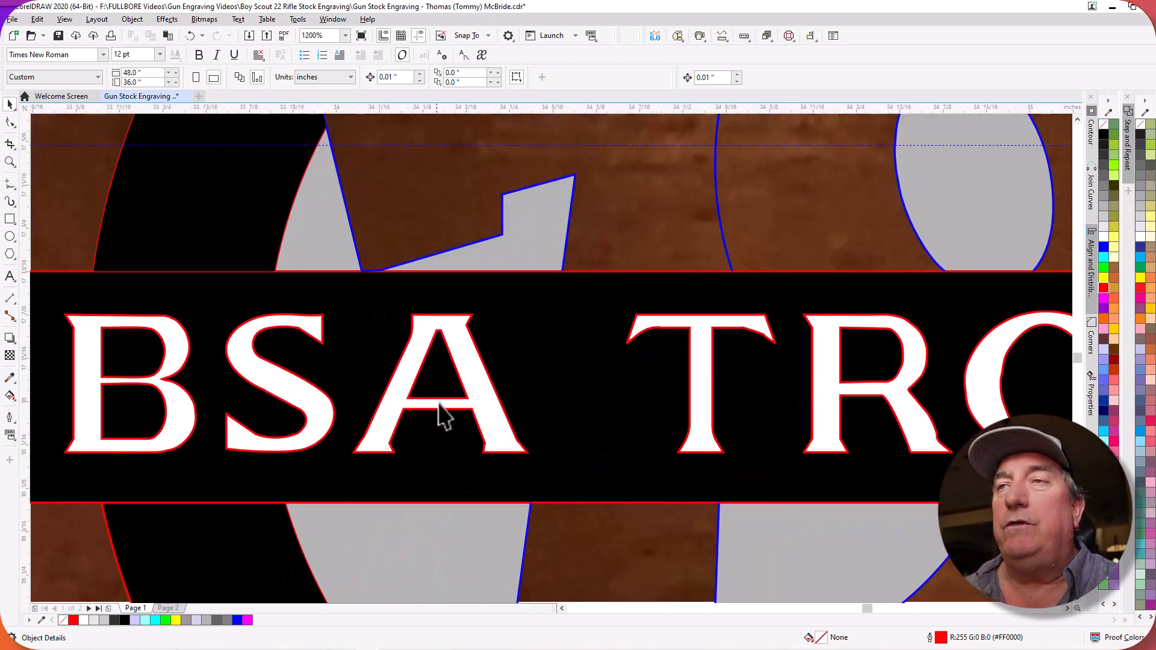
scroll(445, 416, "down", 8)
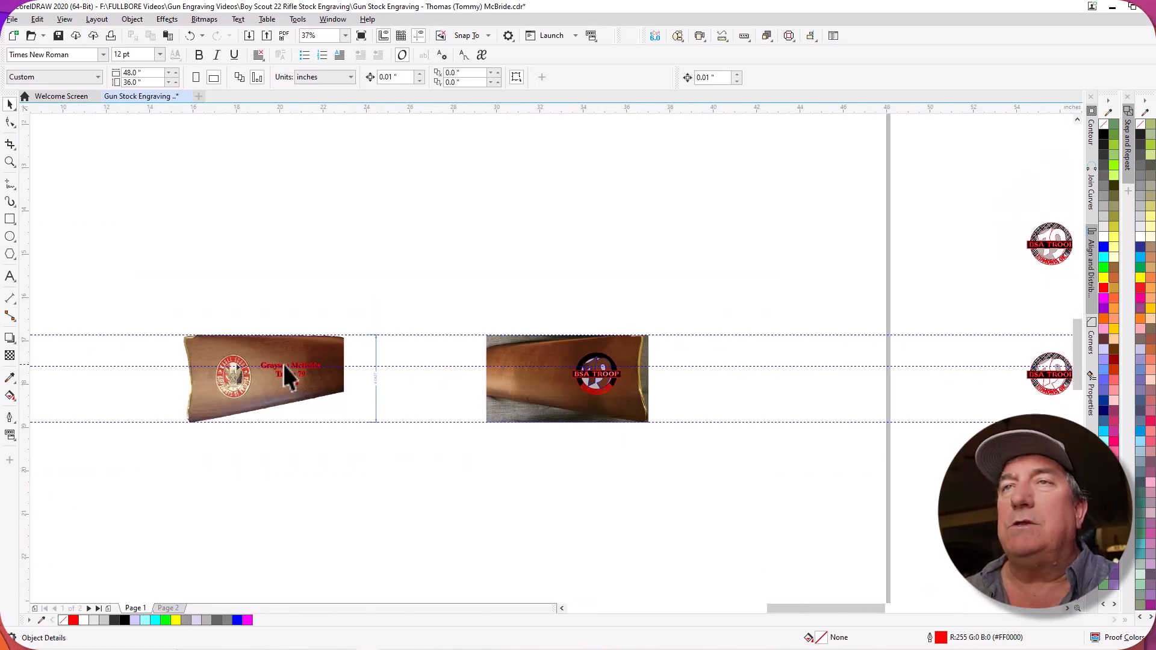
scroll(283, 374, "up", 6)
scroll(296, 379, "up", 2)
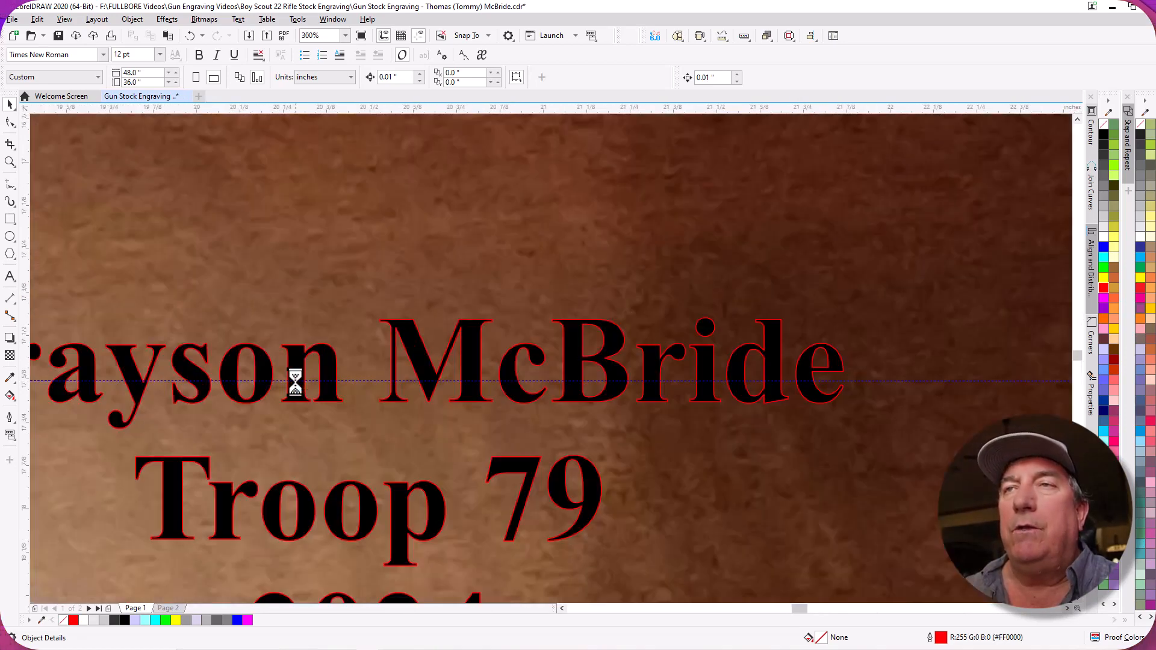
scroll(289, 381, "down", 2)
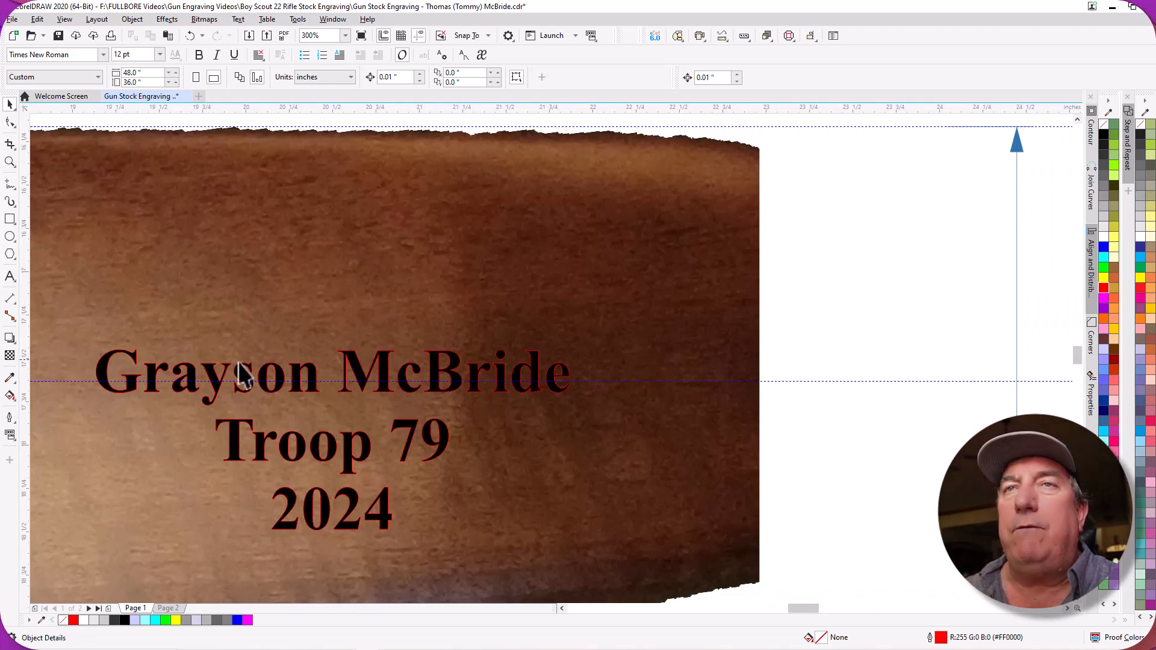